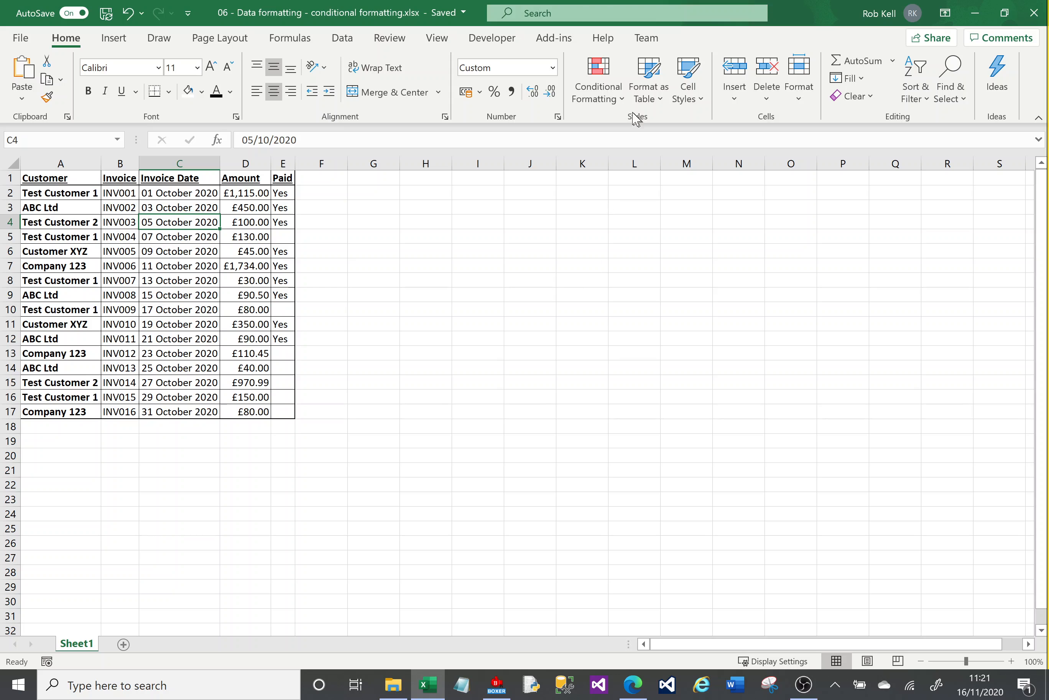
left_click(616, 101)
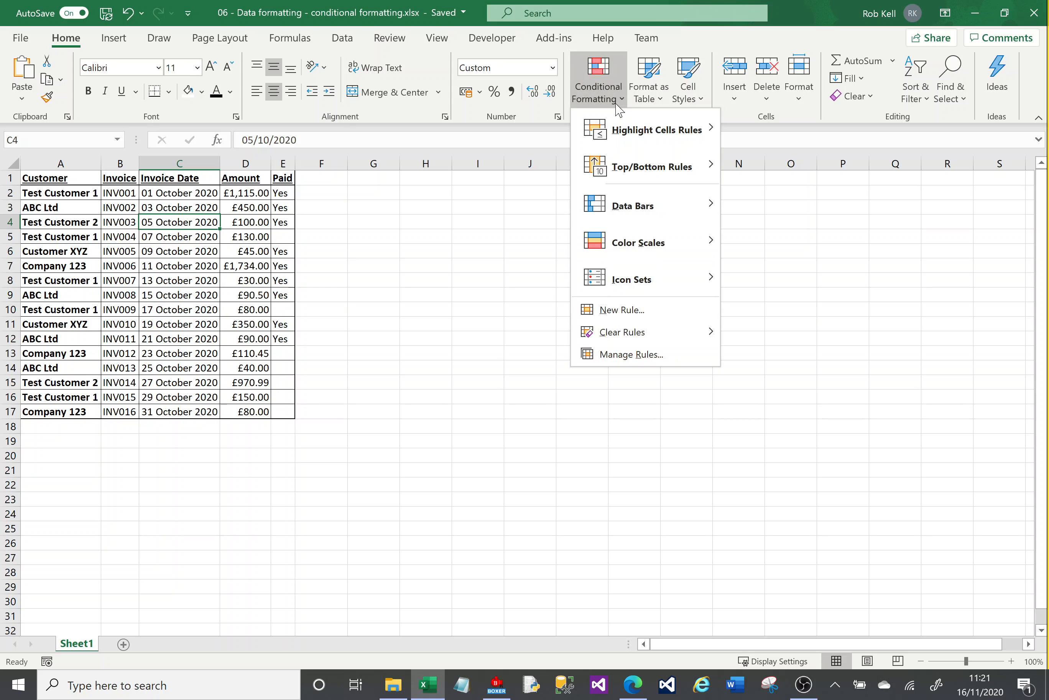
left_click(316, 275)
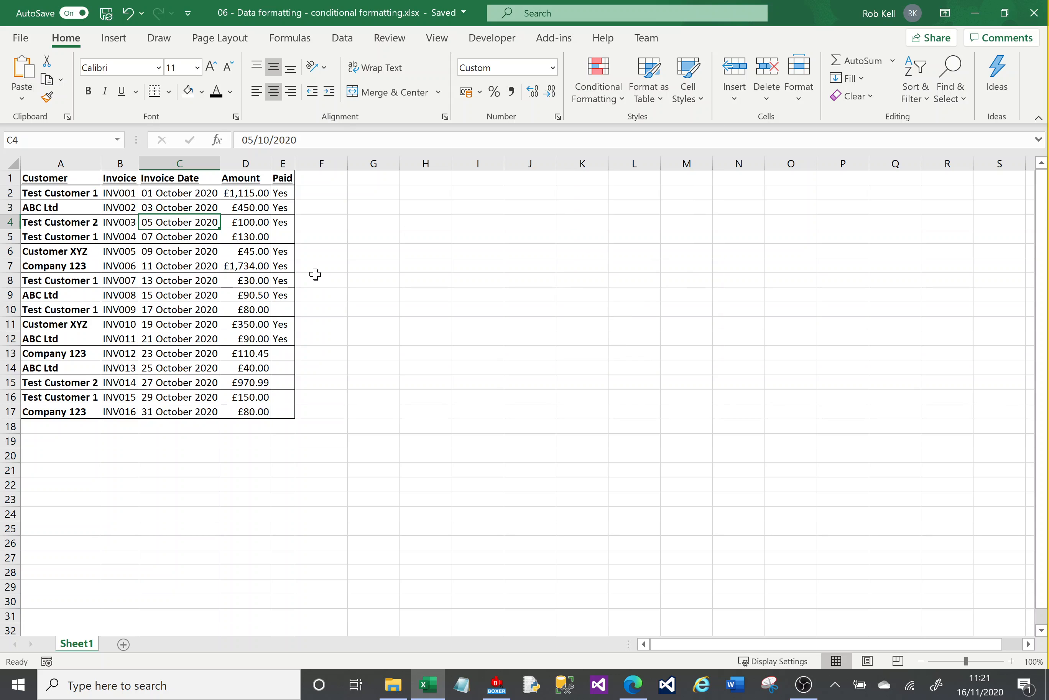
Highlight the above-average amounts in D2:D17 using conditional formatting with Yellow Fill with Dark Yellow Text.
left_click(247, 195)
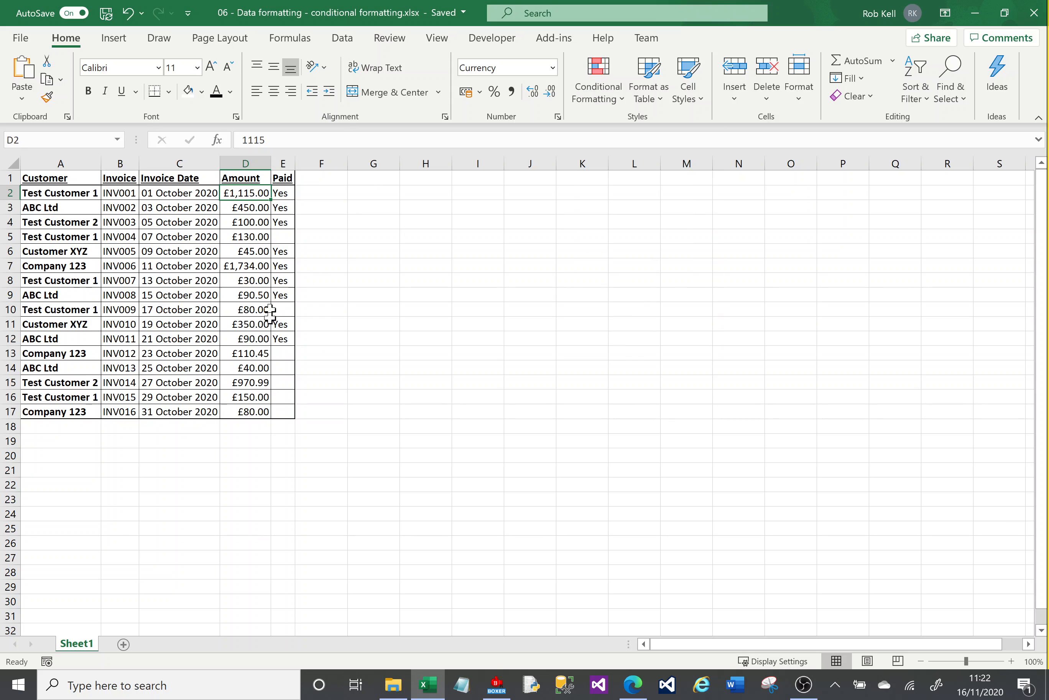
left_click(247, 414, "shift")
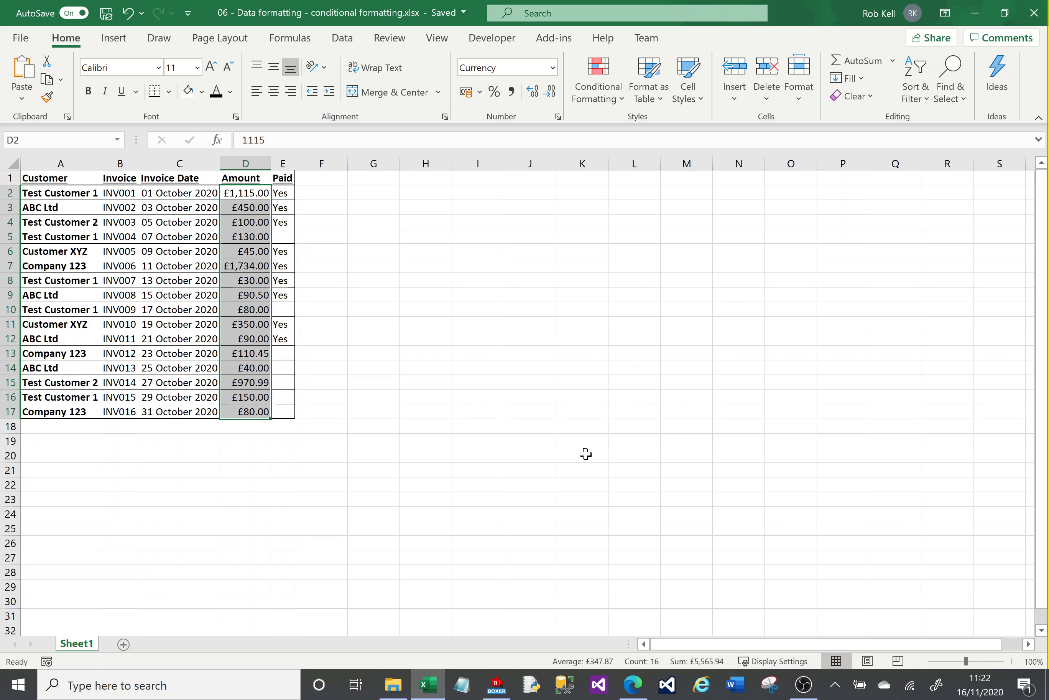
left_click(621, 106)
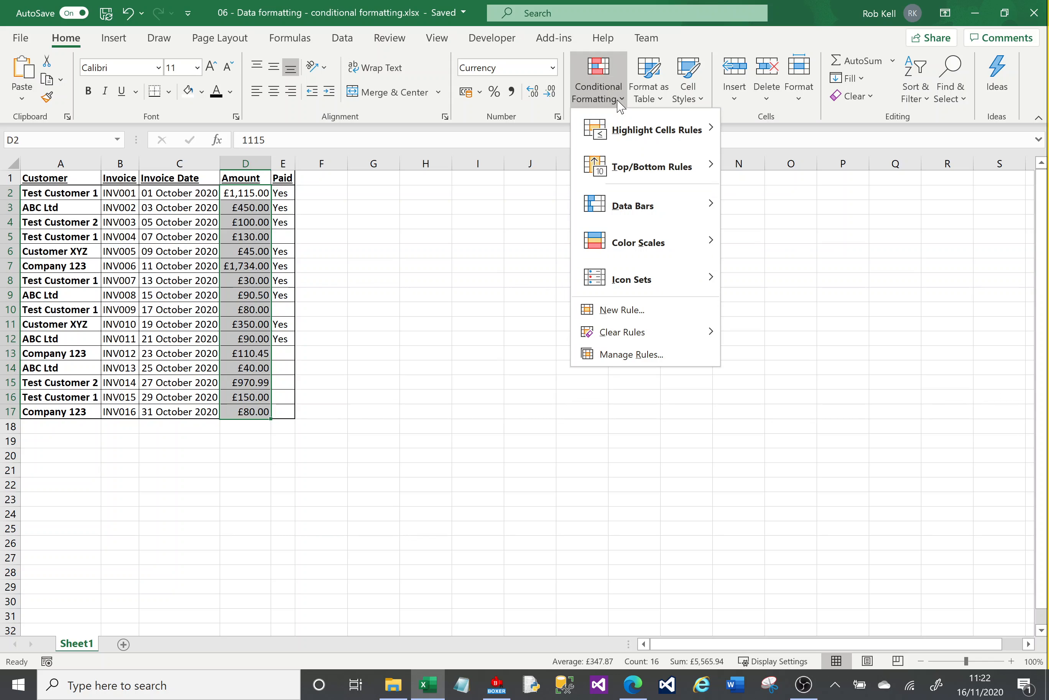
mouse_move(668, 176)
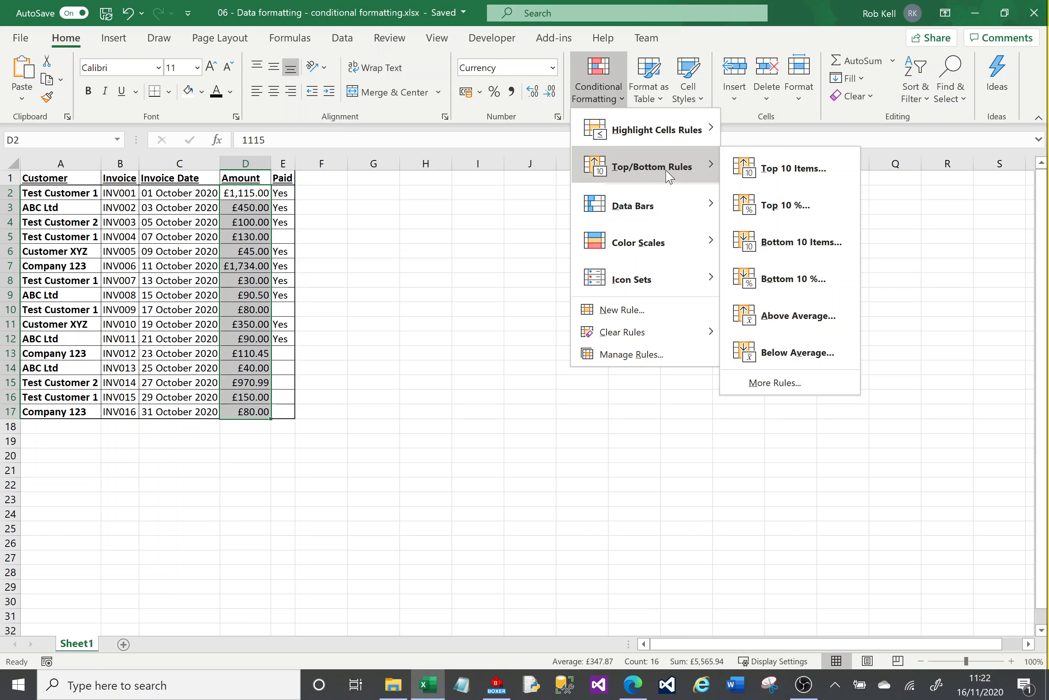
left_click(797, 319)
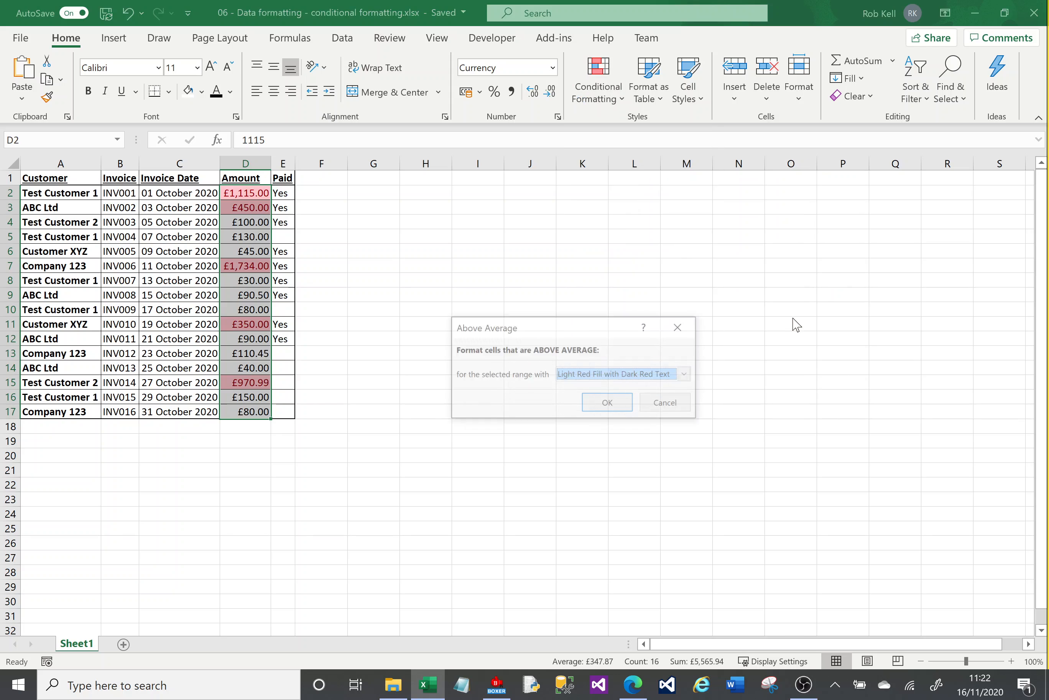
left_click(687, 375)
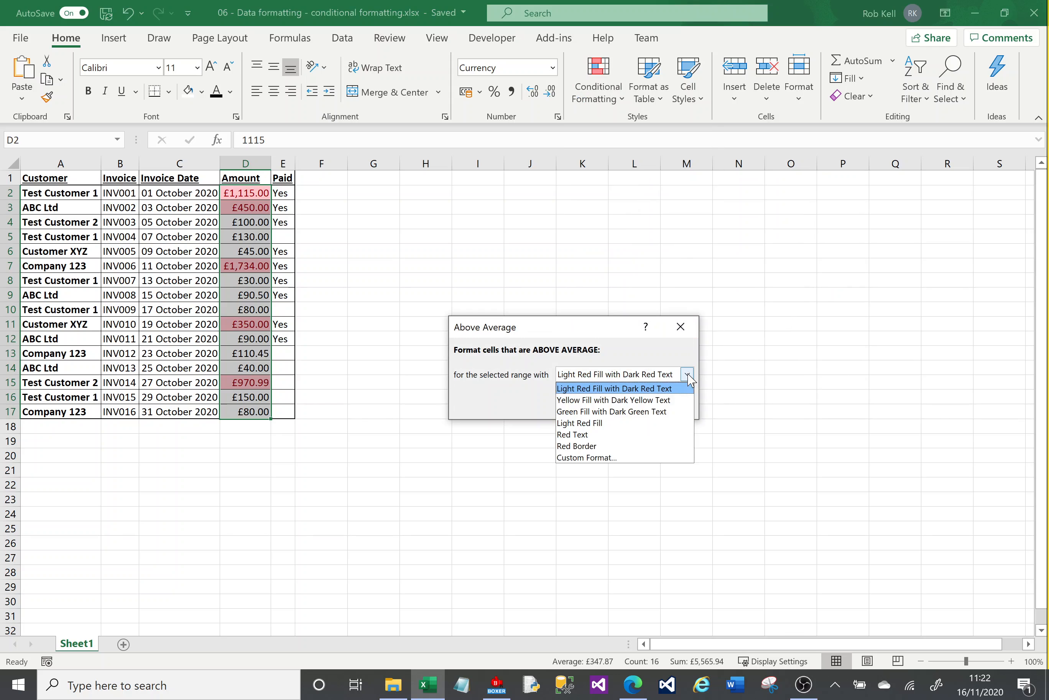
left_click(600, 400)
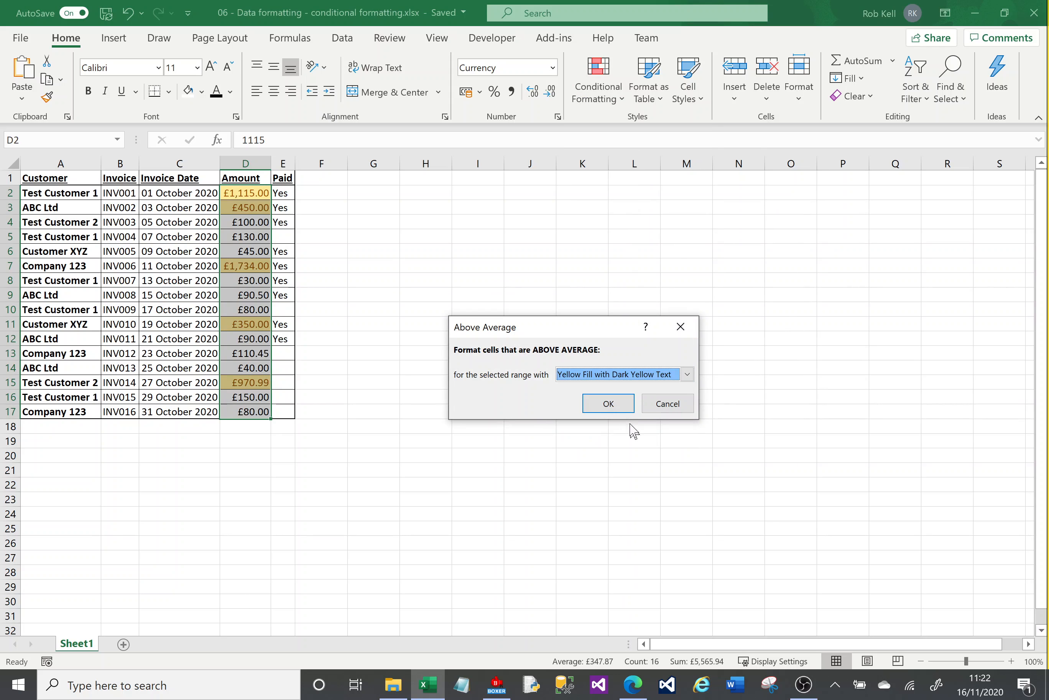
left_click(609, 403)
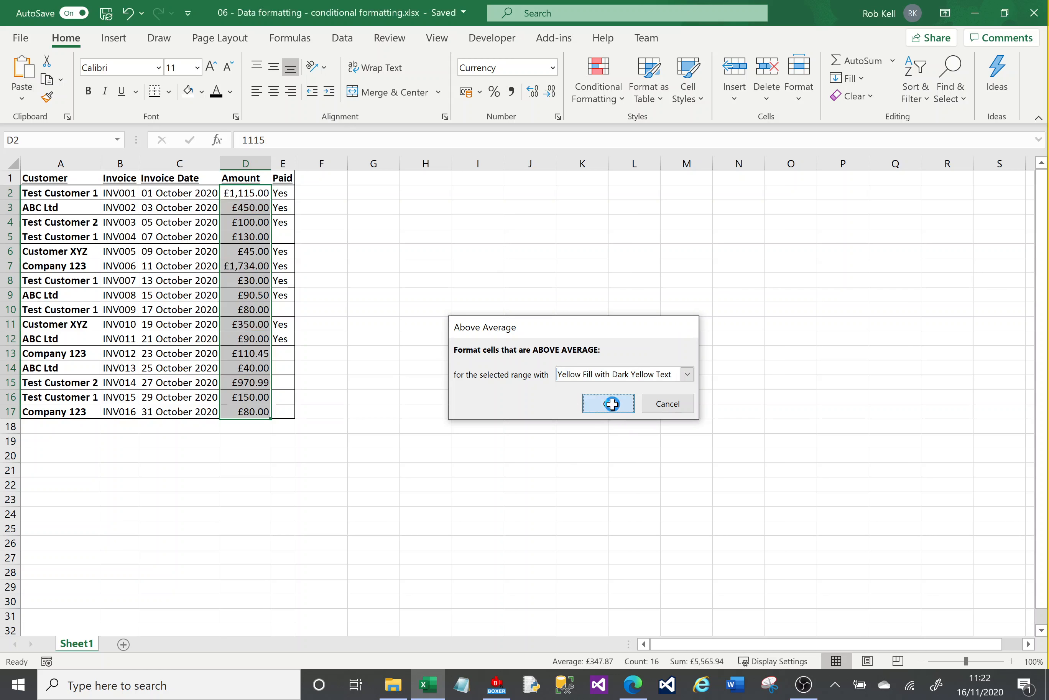
left_click(313, 251)
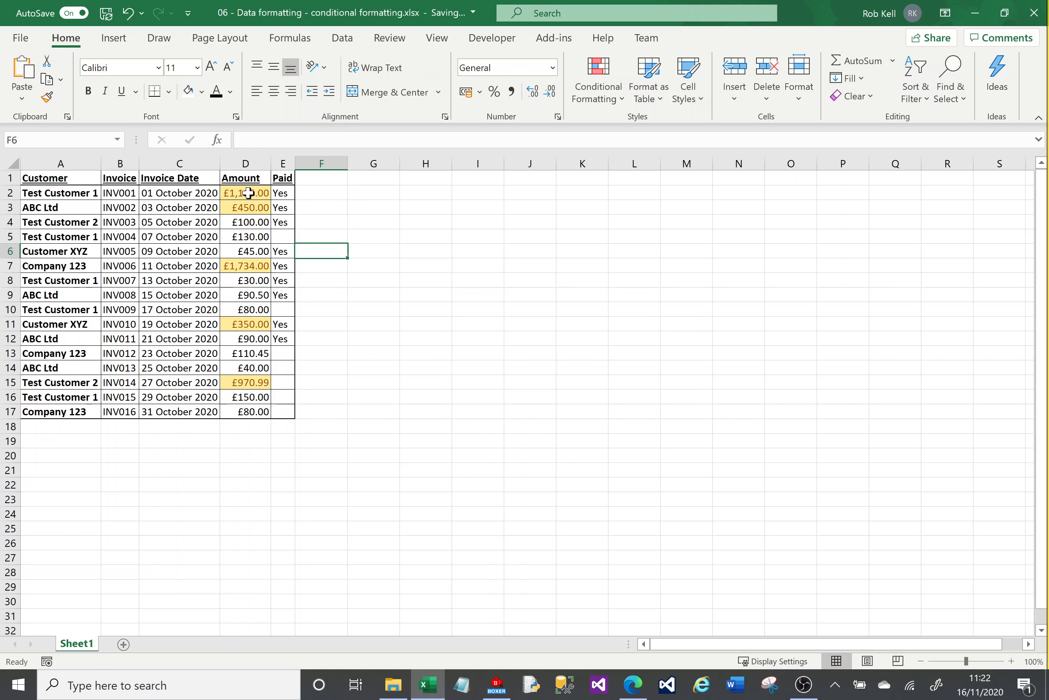
left_click(258, 411)
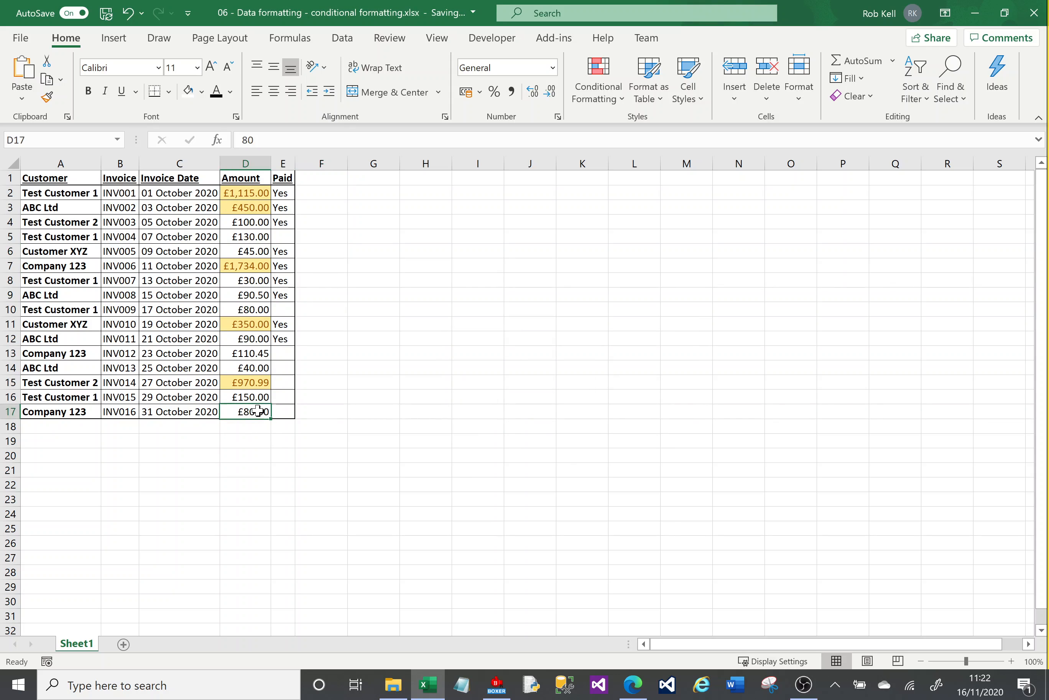
left_click(263, 195, "shift")
left_click(344, 248)
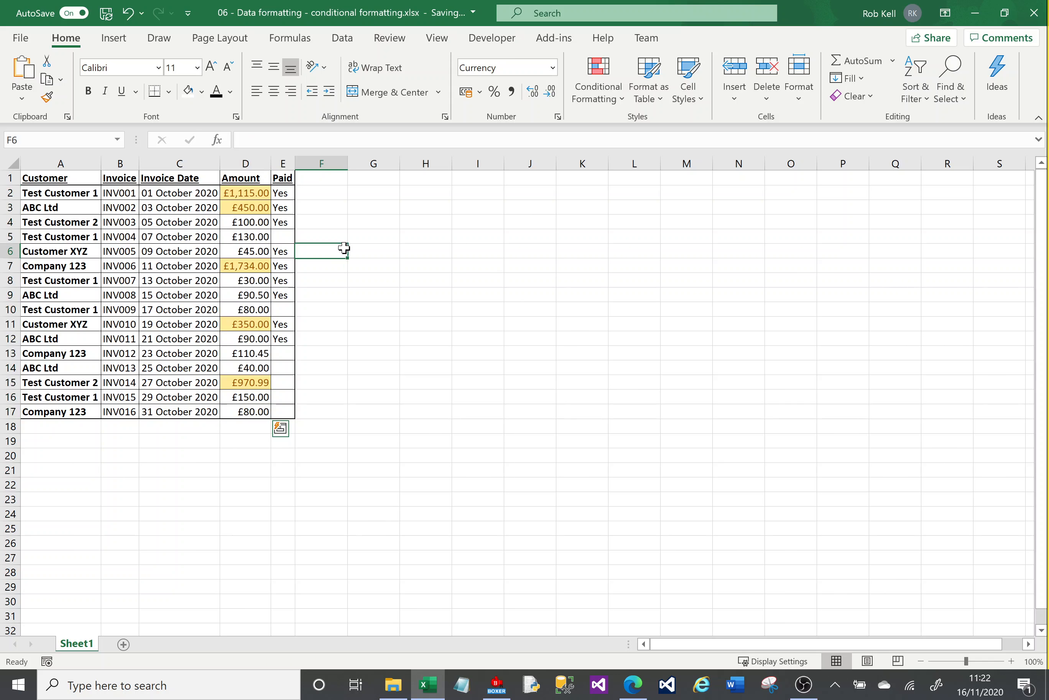
Set the amount of invoice INV007 in D8 to 900 and check the highlighting of D11.
left_click(255, 281)
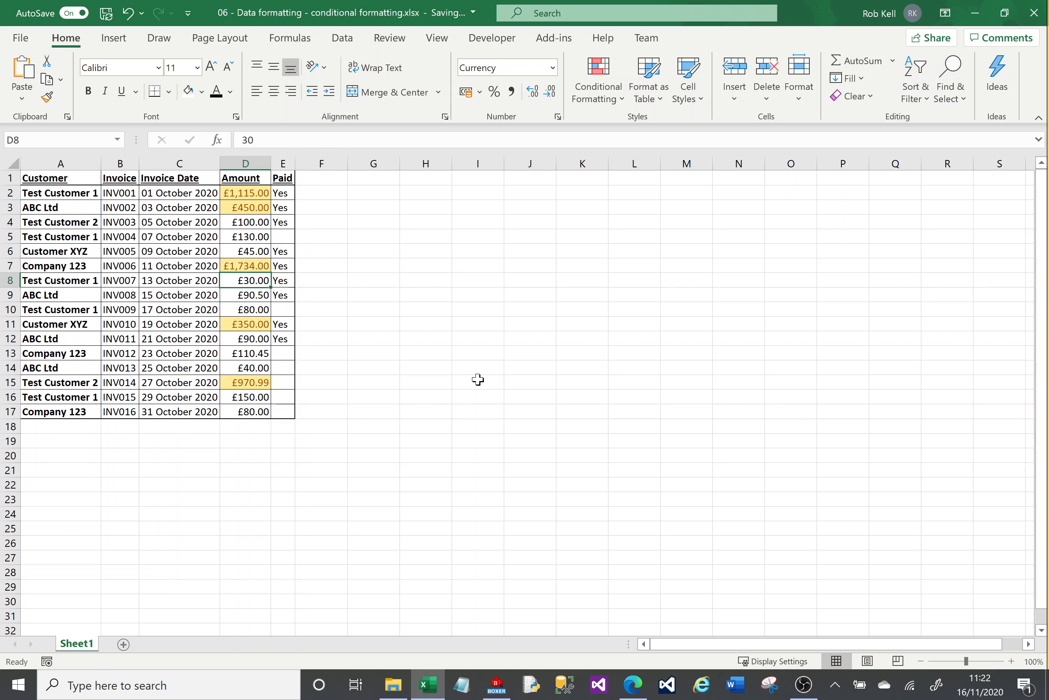
type("900")
key("Return")
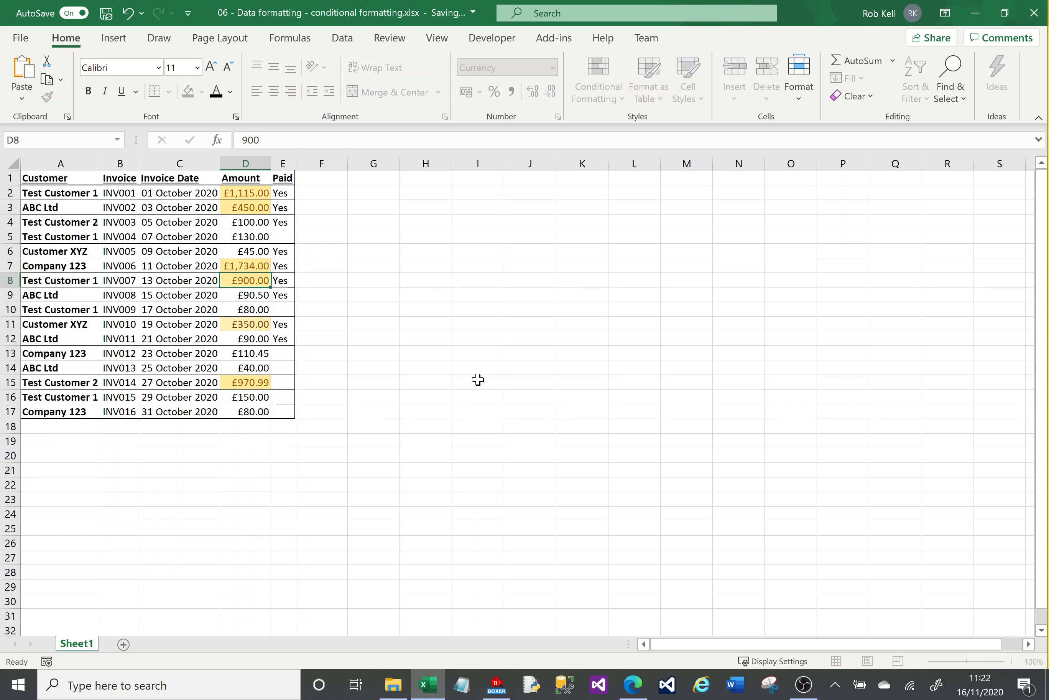
left_click(250, 325)
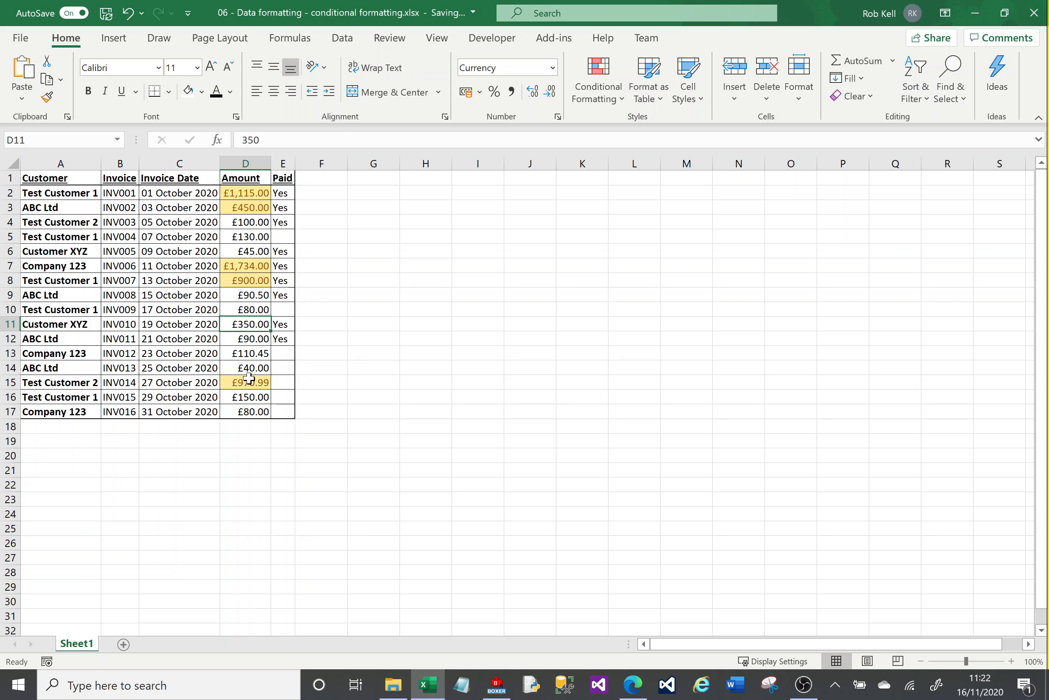
Set the amount of invoice INV007 in D8 back to 30.
key("Up")
key("Up")
key("Up")
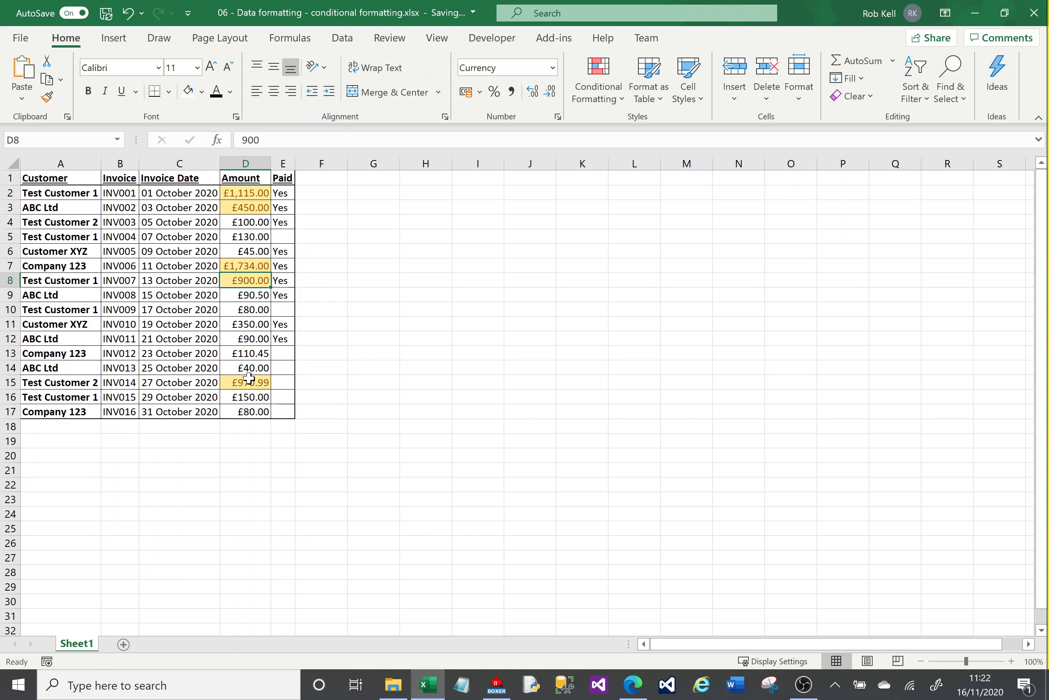
type("30")
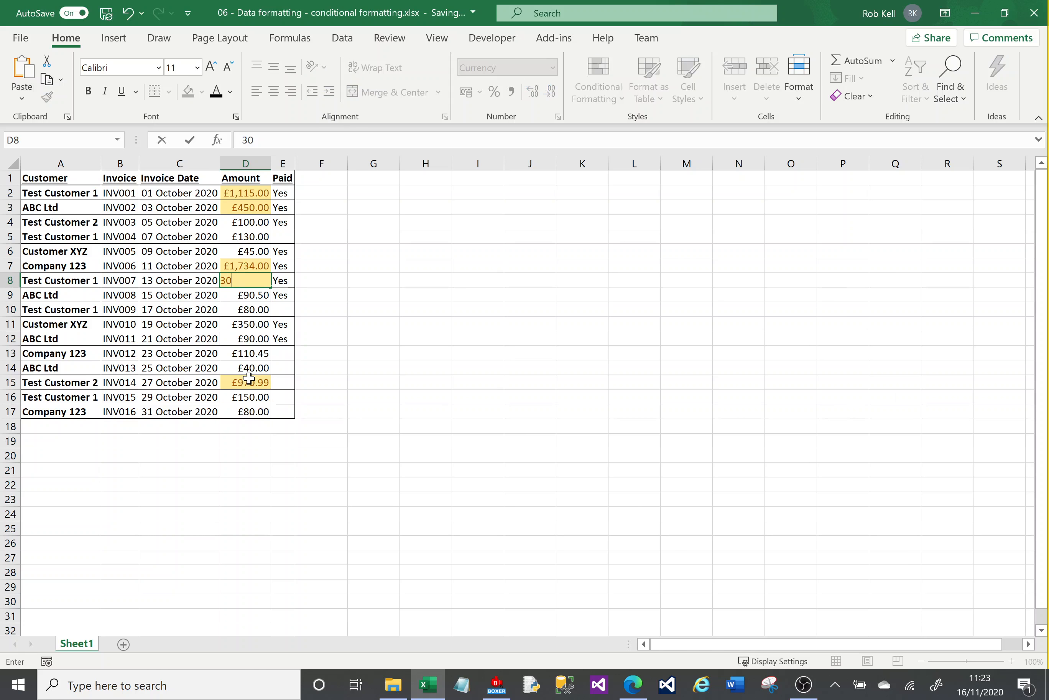
key("Return")
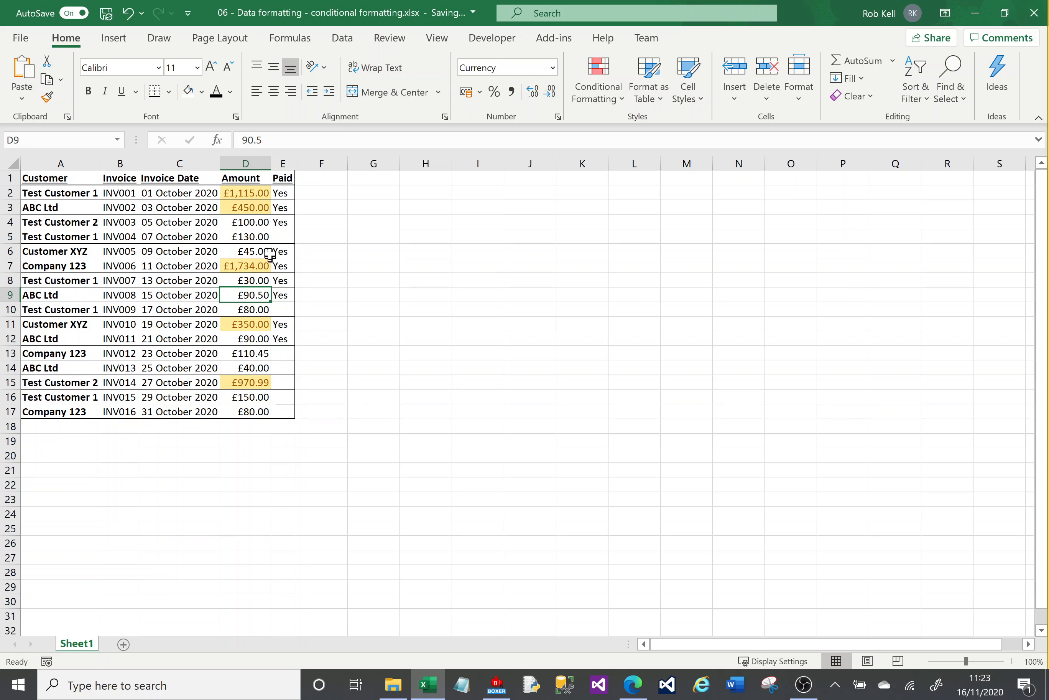
Clear the conditional formatting rules from the Amount cells D2:D17 only.
left_click(252, 192)
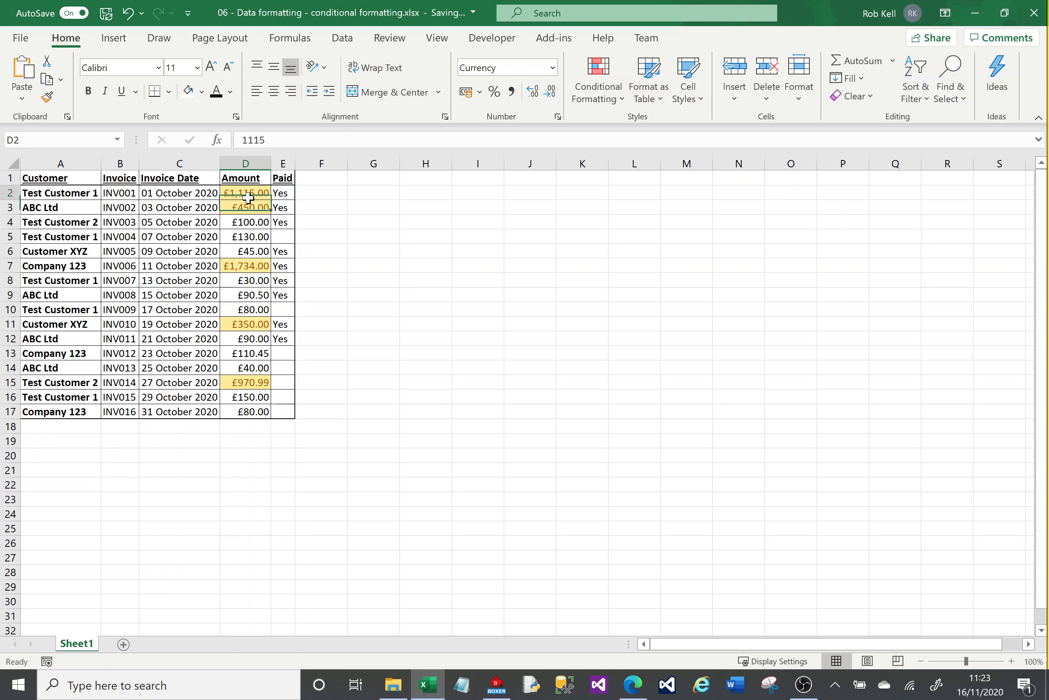
left_click(250, 412, "shift")
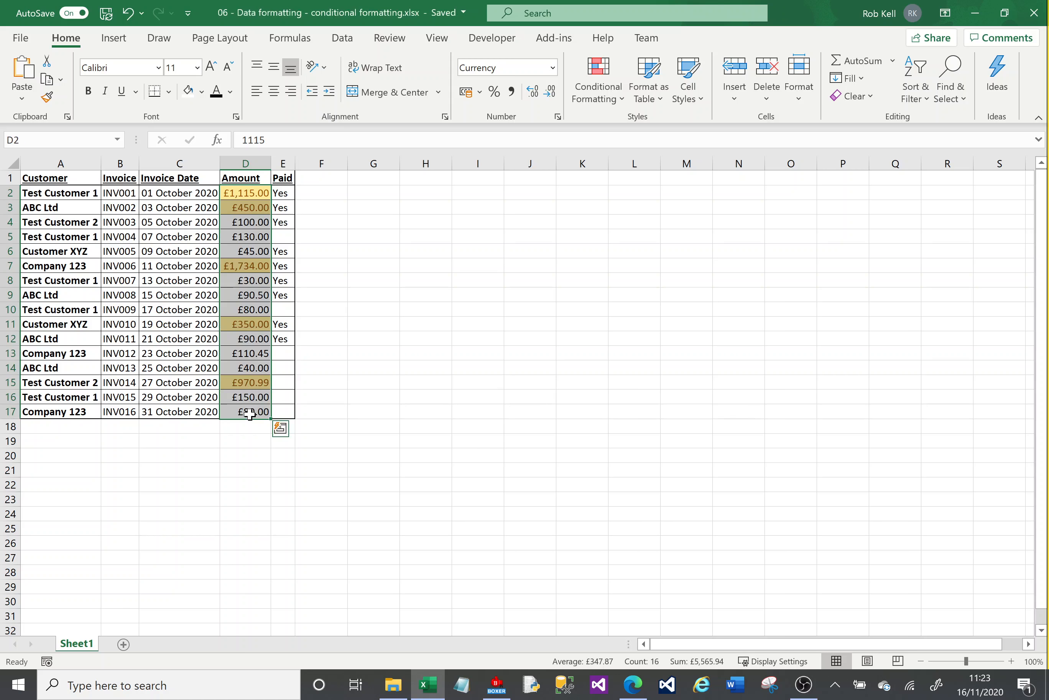
left_click(625, 101)
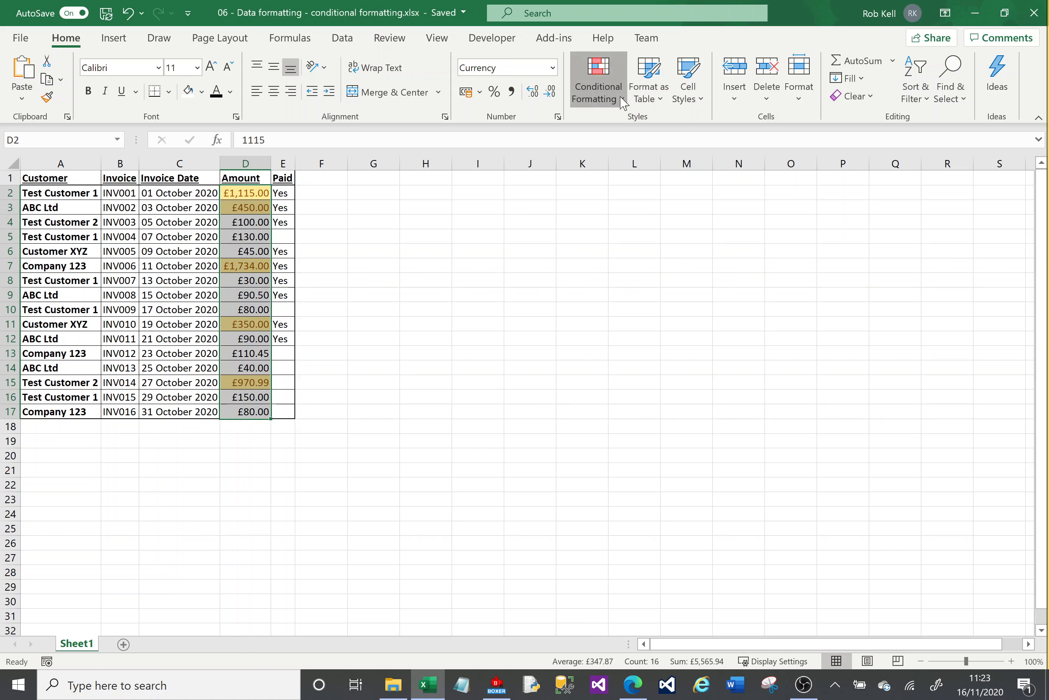
mouse_move(657, 334)
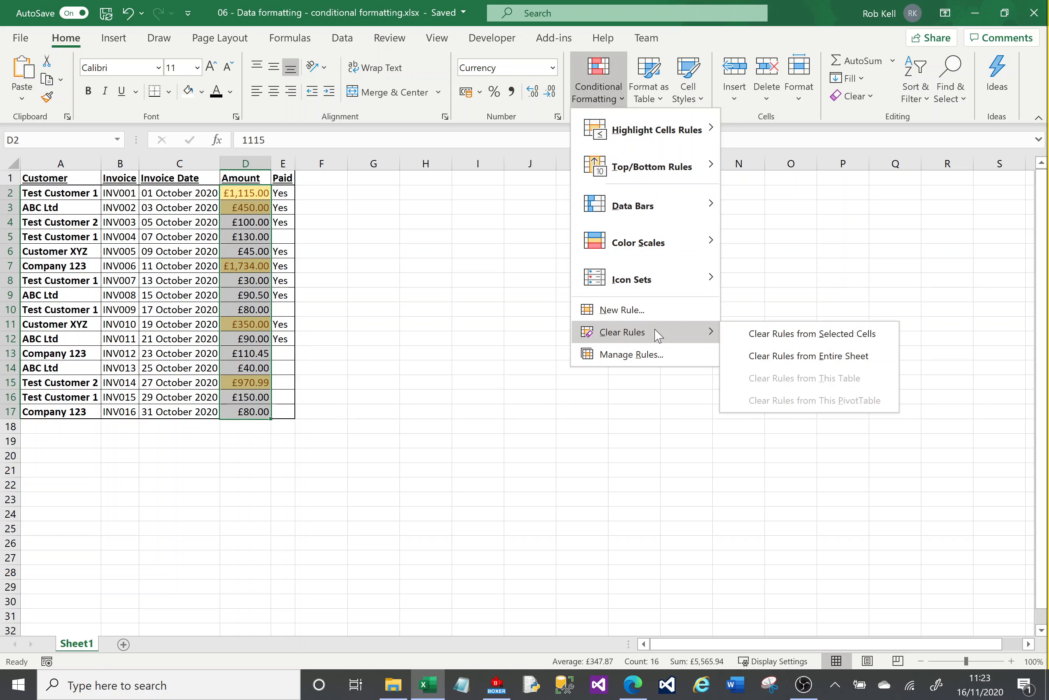
left_click(779, 336)
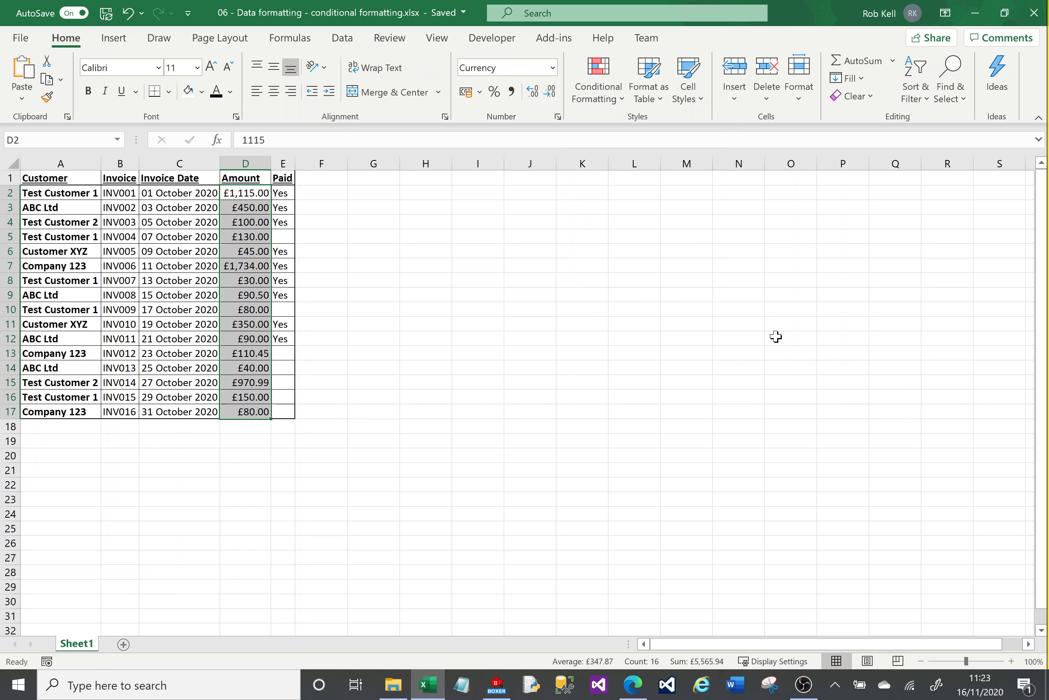
Apply the green-yellow-red color scale, with green for the highest values, to the Amount cells D2:D17.
left_click(616, 101)
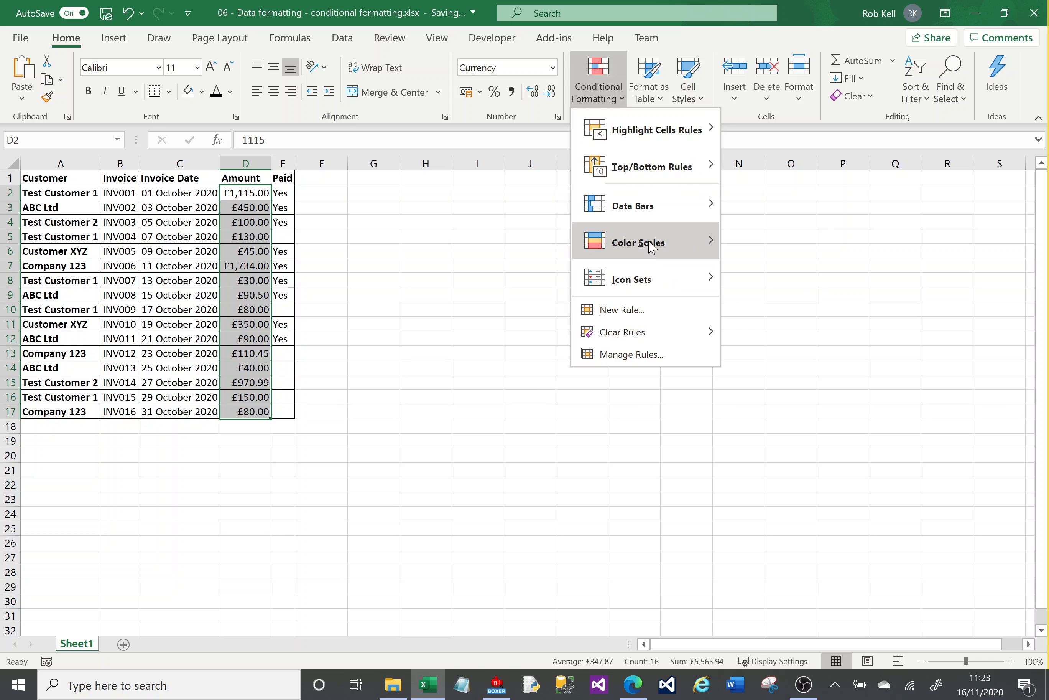
mouse_move(650, 256)
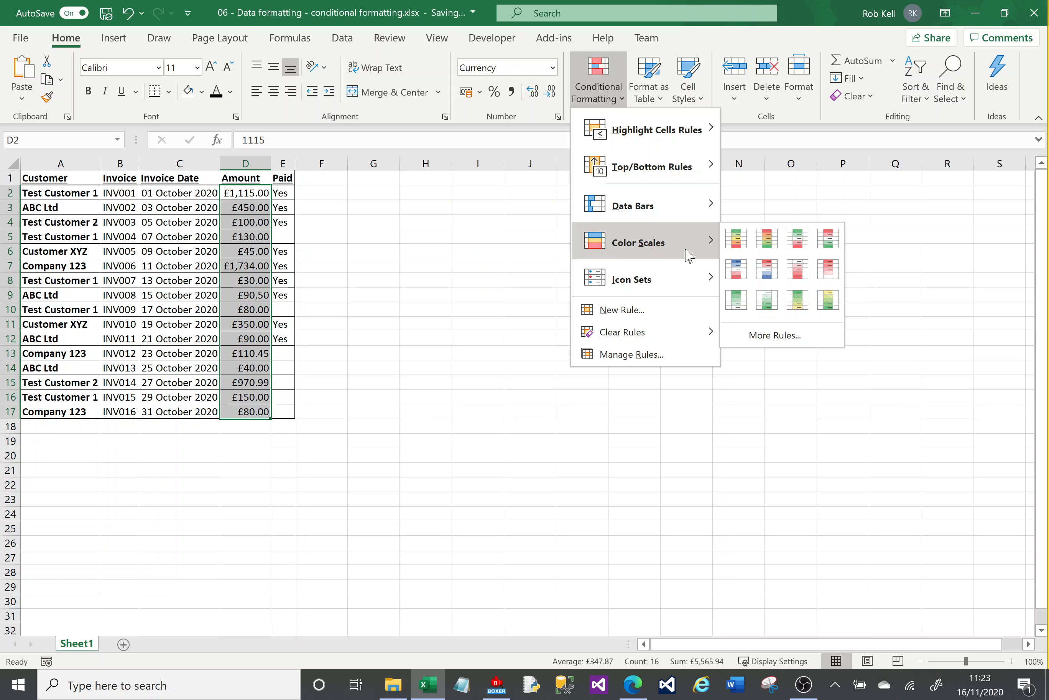
left_click(736, 239)
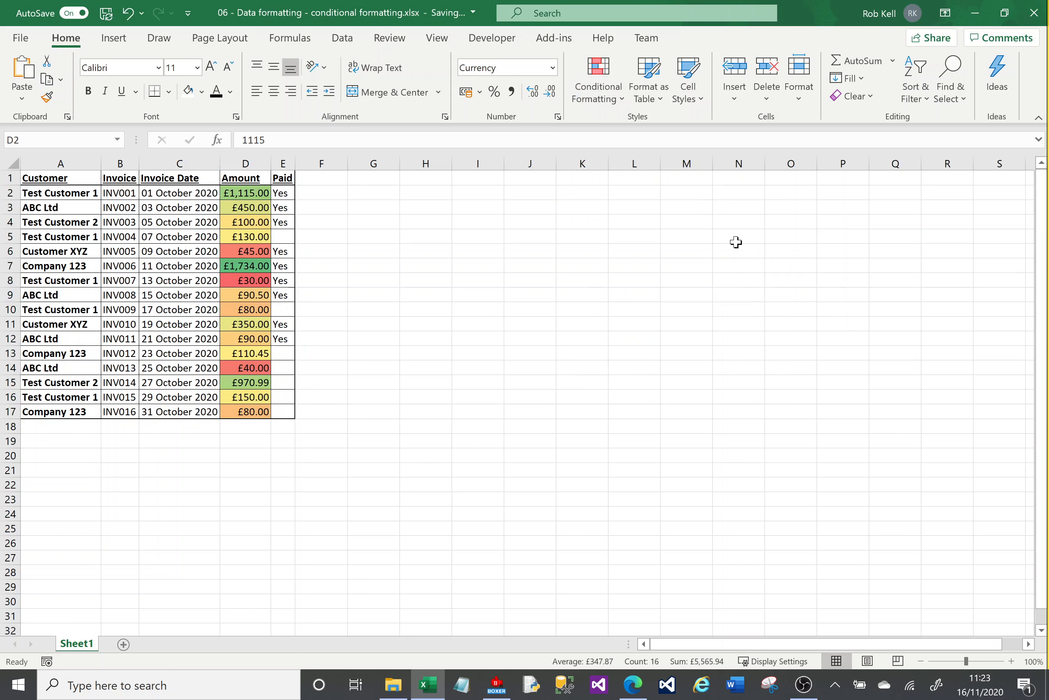
left_click(401, 262)
left_click(256, 266)
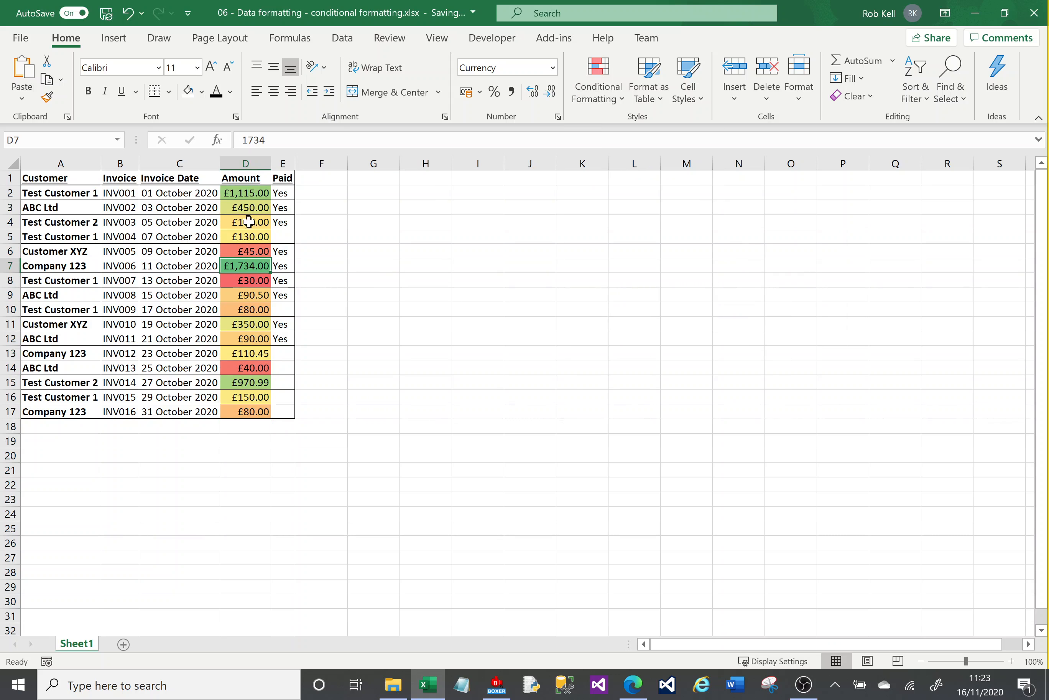
left_click(250, 251)
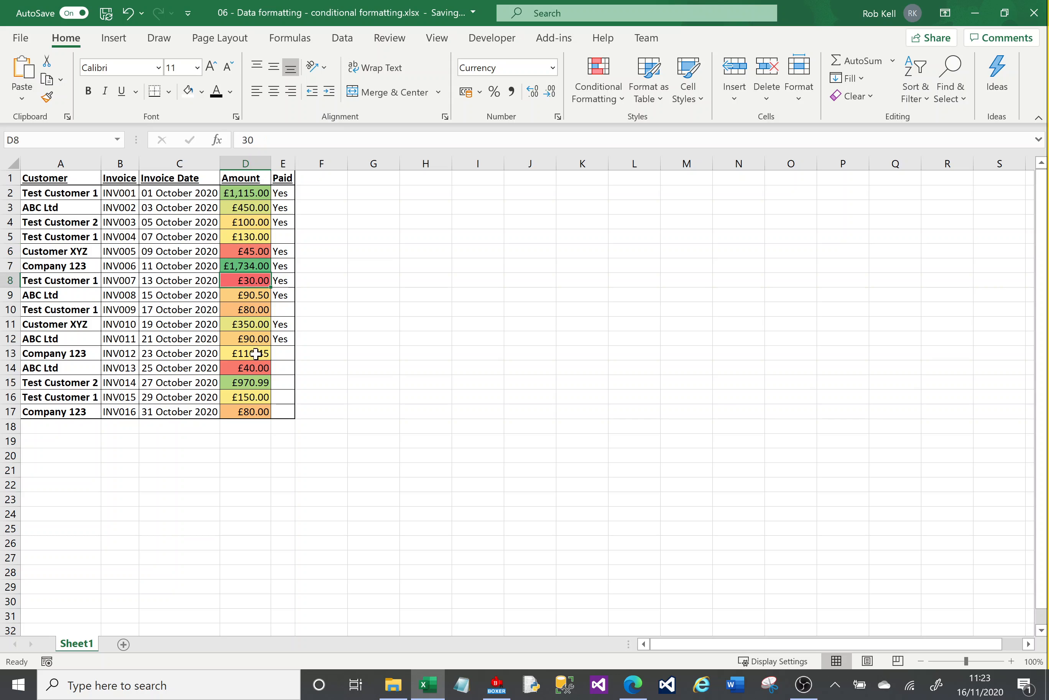
left_click(255, 368)
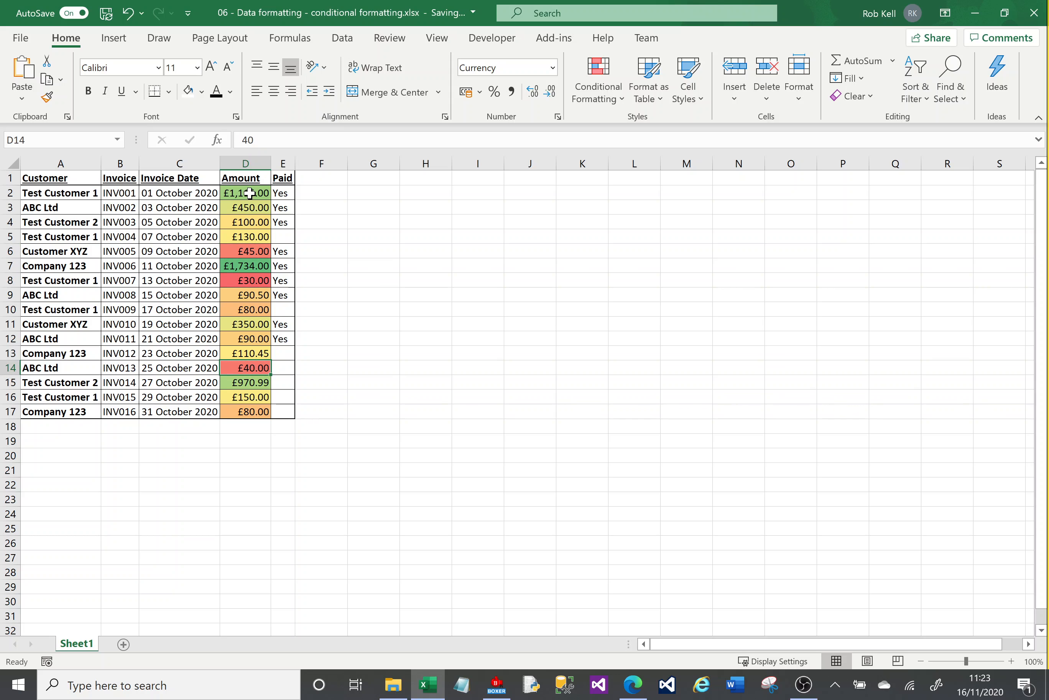
Set the amount of invoice INV009 in D10 to 1000.
left_click(250, 309)
type("1000")
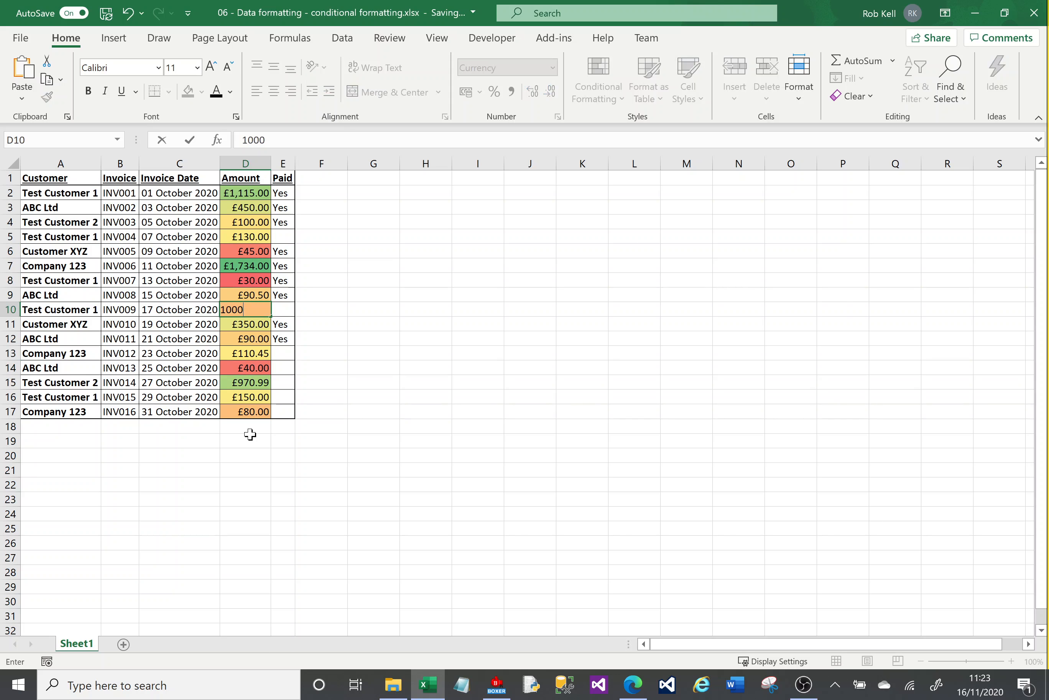
key("Return")
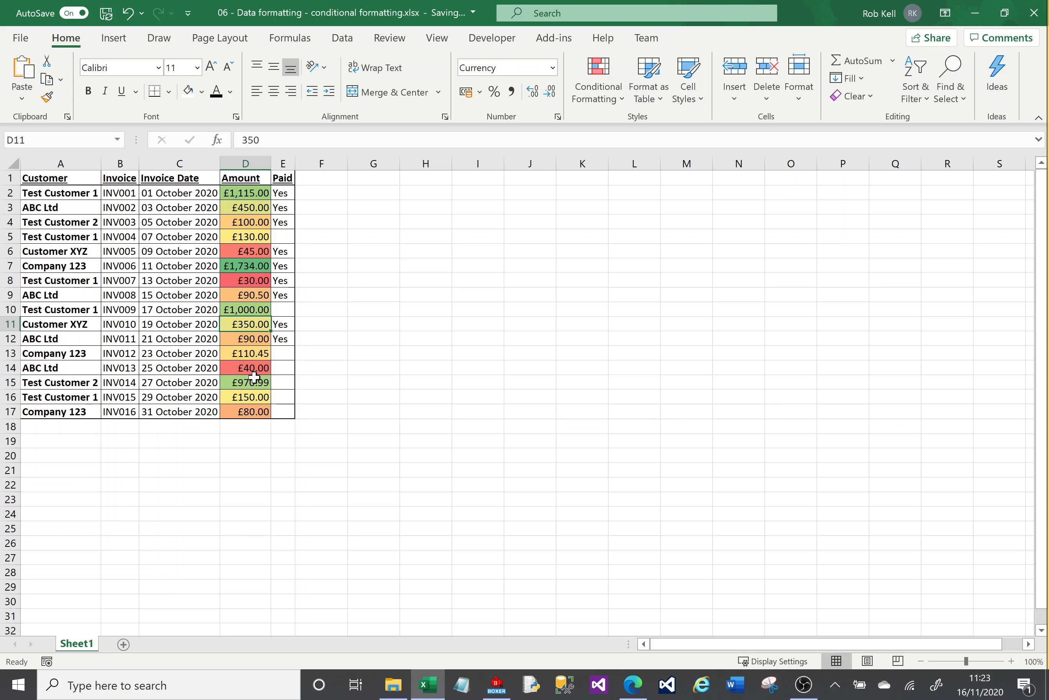
Set the amount of invoice INV009 in D10 to 30.
left_click(251, 310)
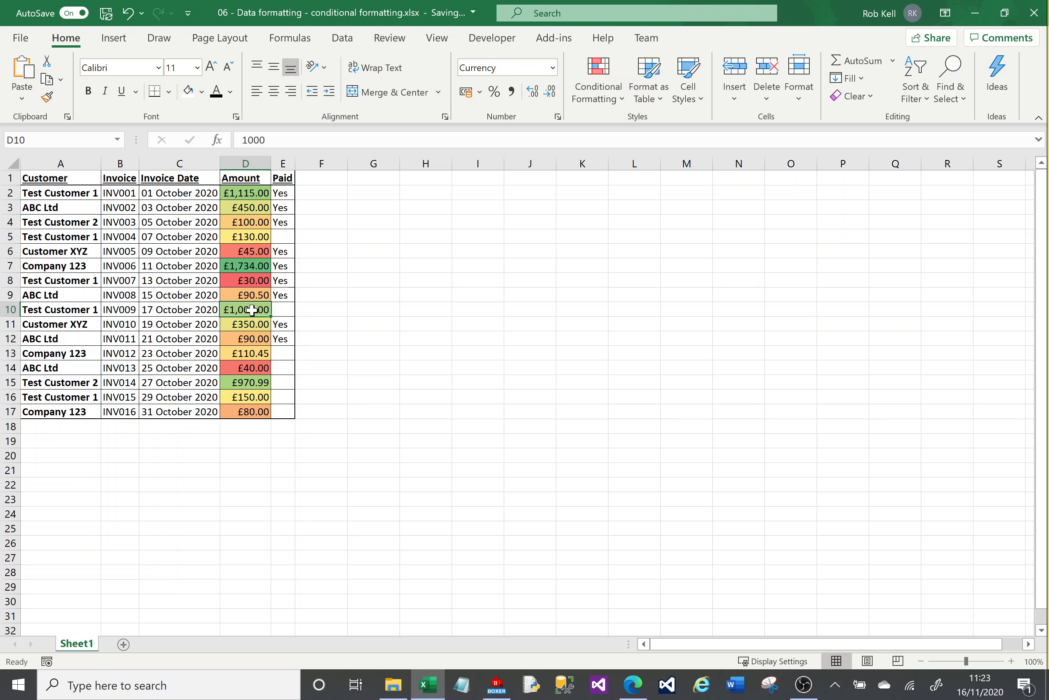
type("30")
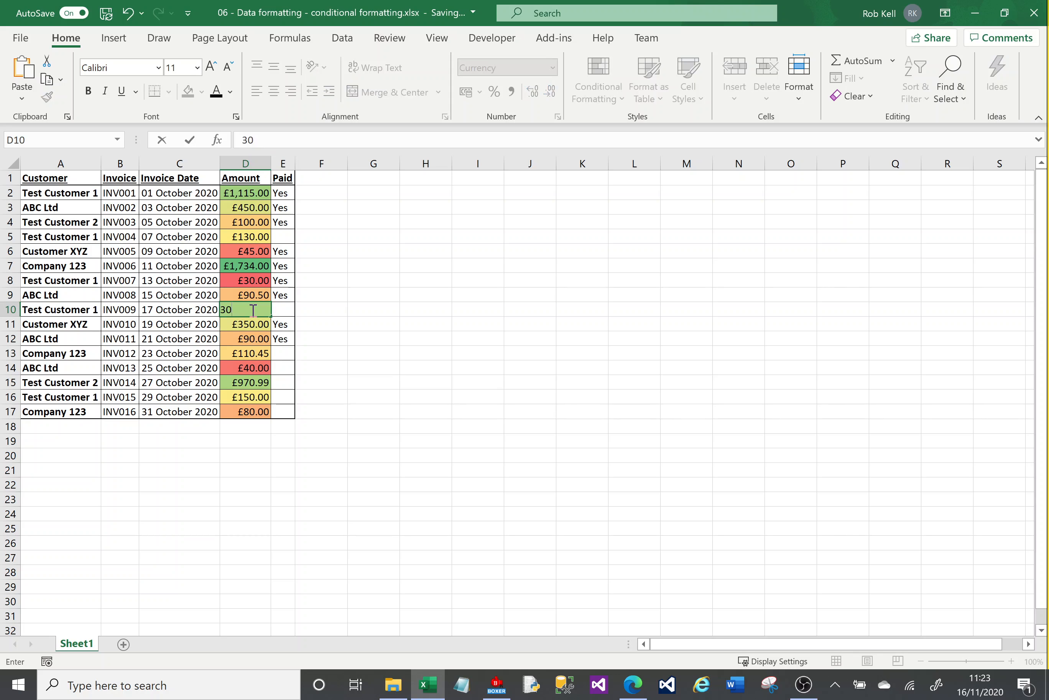
key("Return")
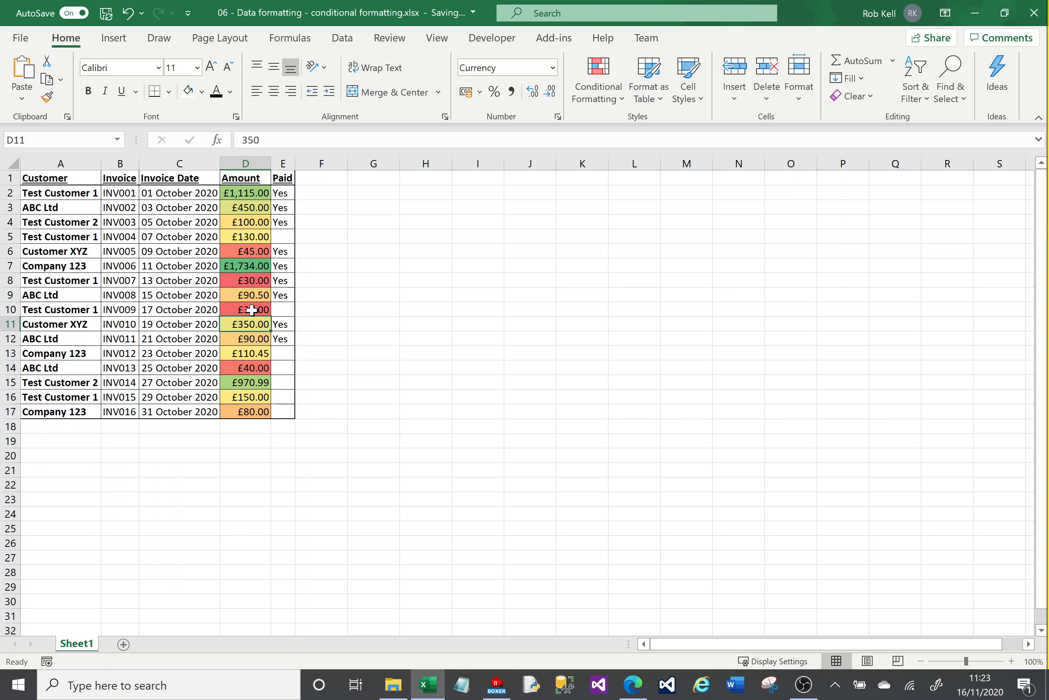
Clear the color scale rule from the Amount cells D2:D17 only.
left_click(253, 192)
left_click(258, 411, "shift")
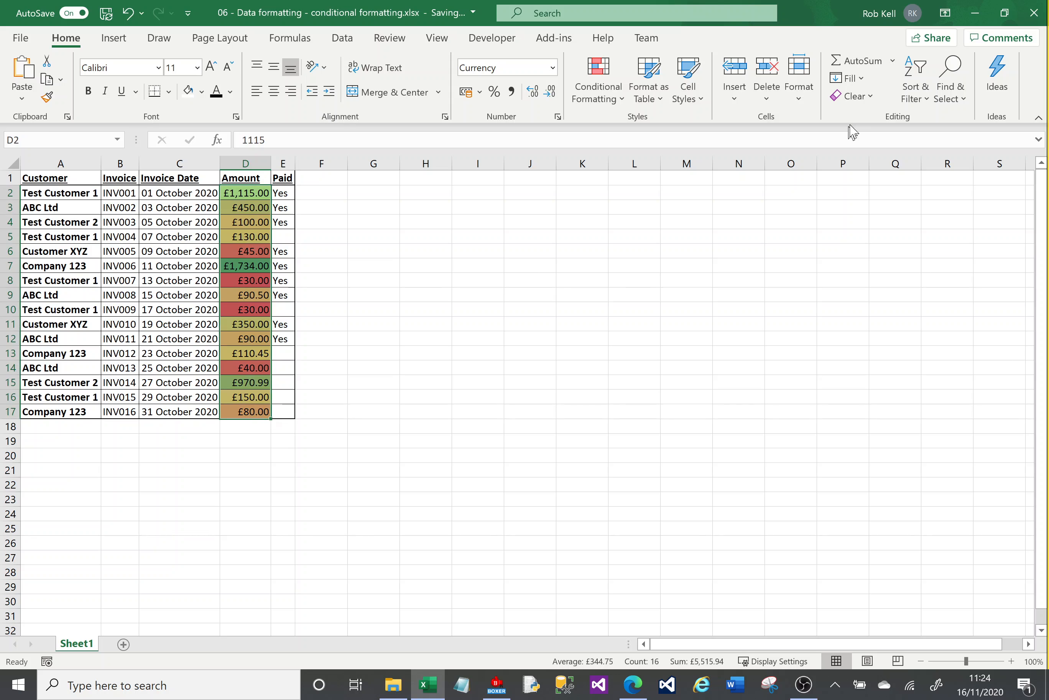
left_click(621, 106)
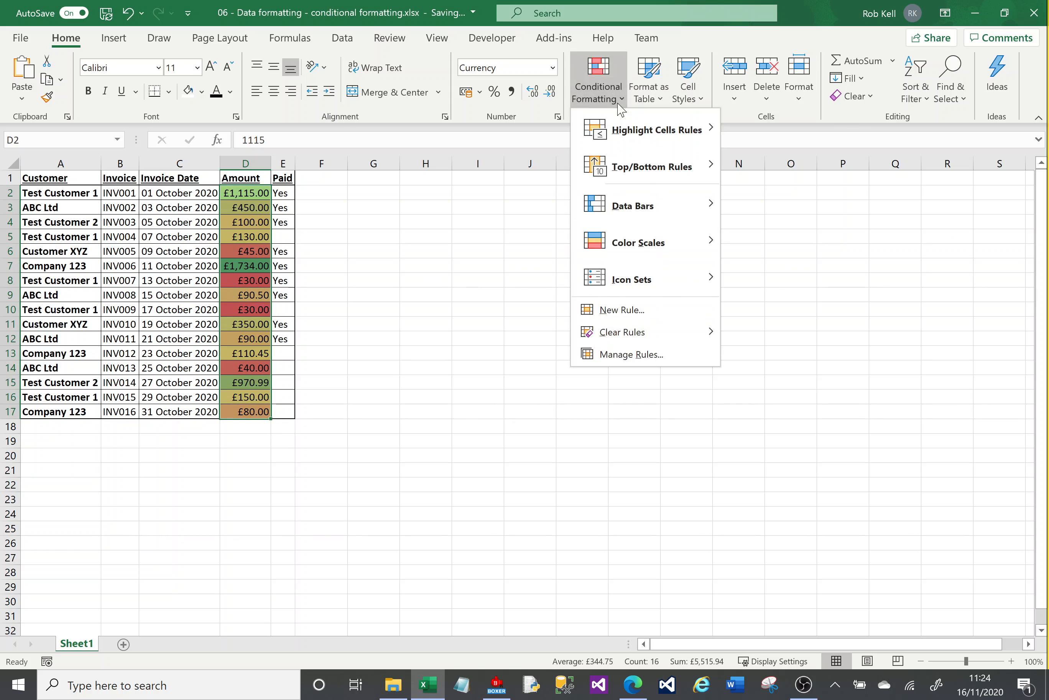
mouse_move(660, 334)
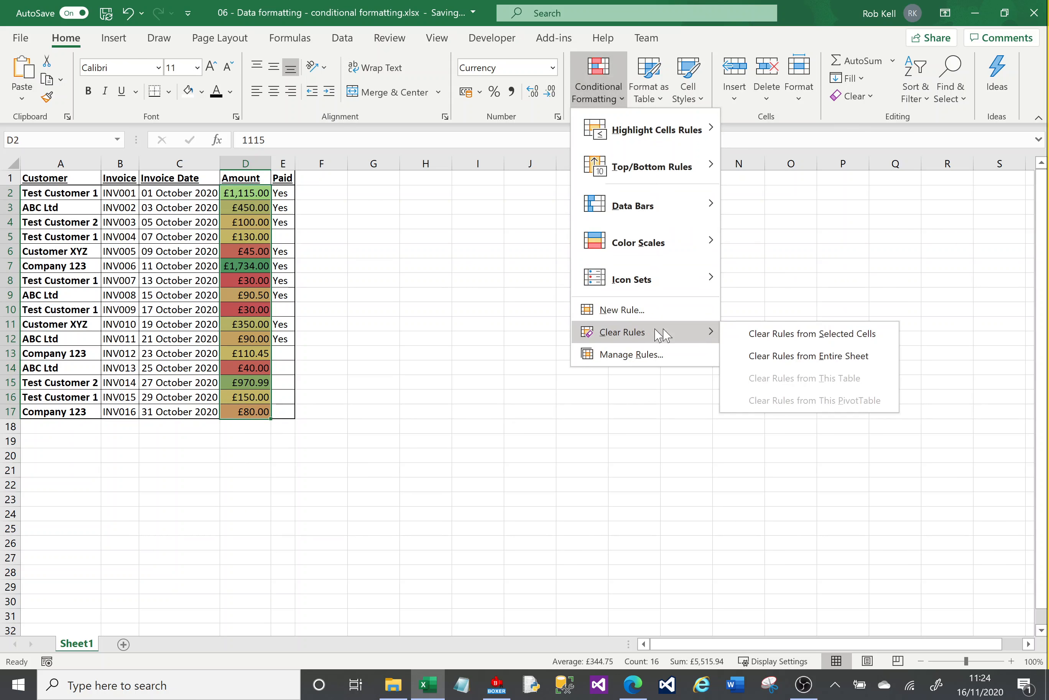
left_click(762, 334)
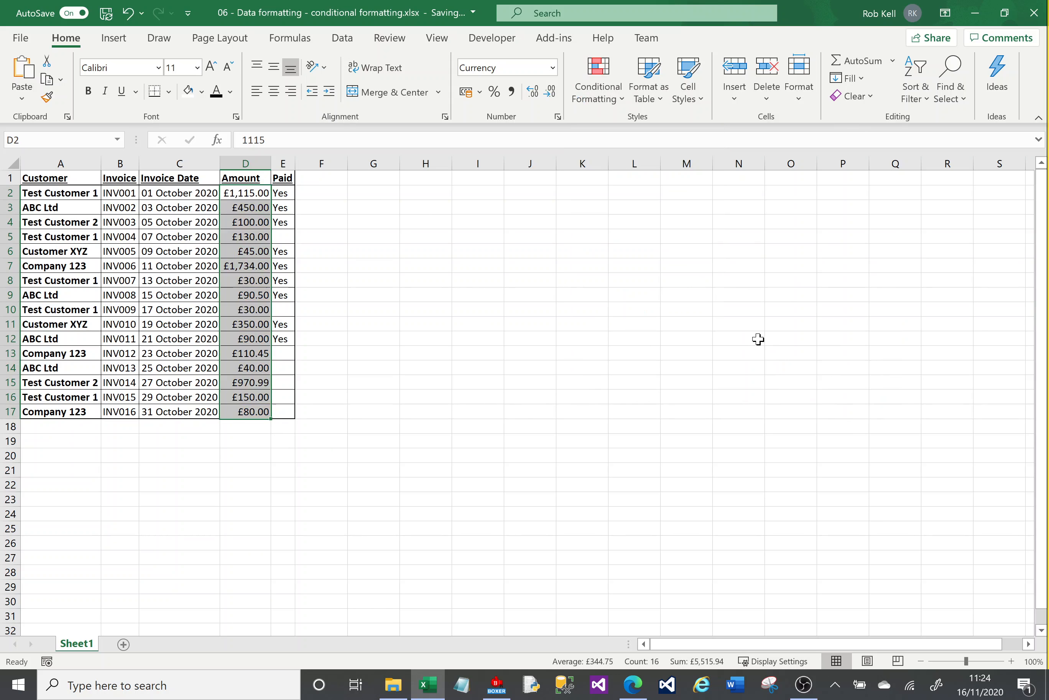
Add a Greater Than 500 highlight rule with Yellow Fill with Dark Yellow Text to the Amount cells D2:D17.
left_click(617, 97)
mouse_move(625, 135)
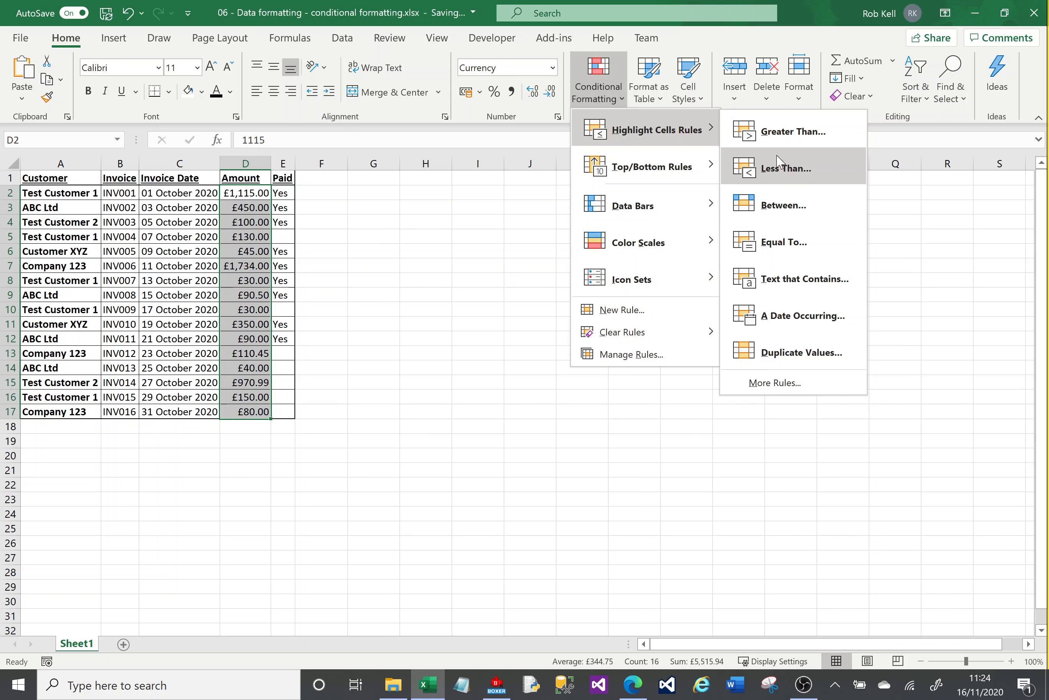
left_click(790, 132)
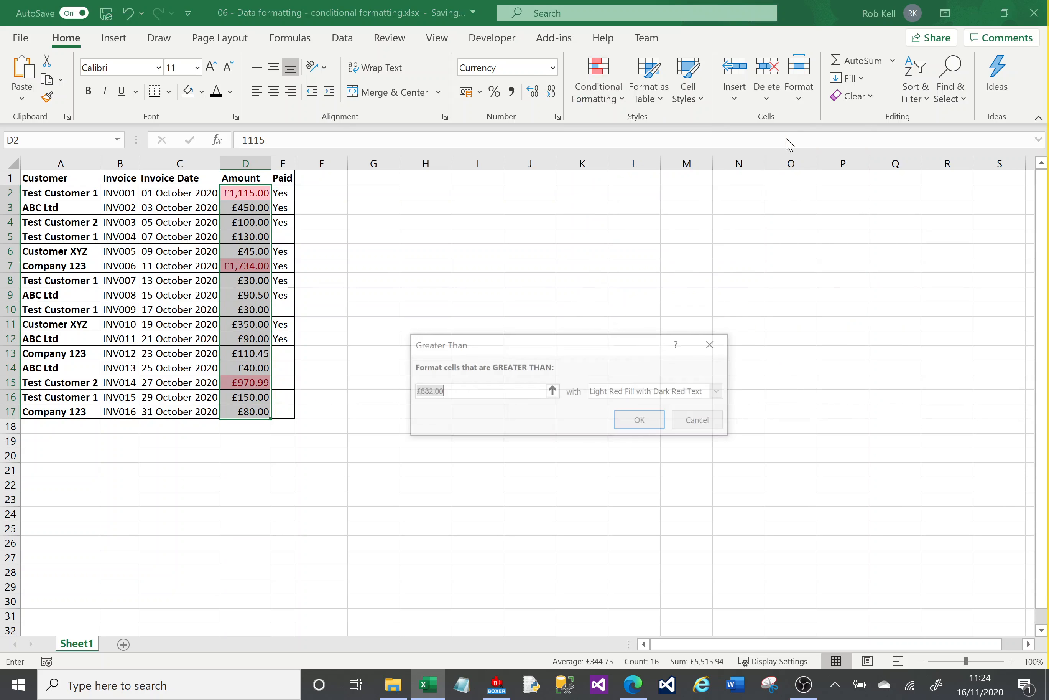
left_click(488, 390)
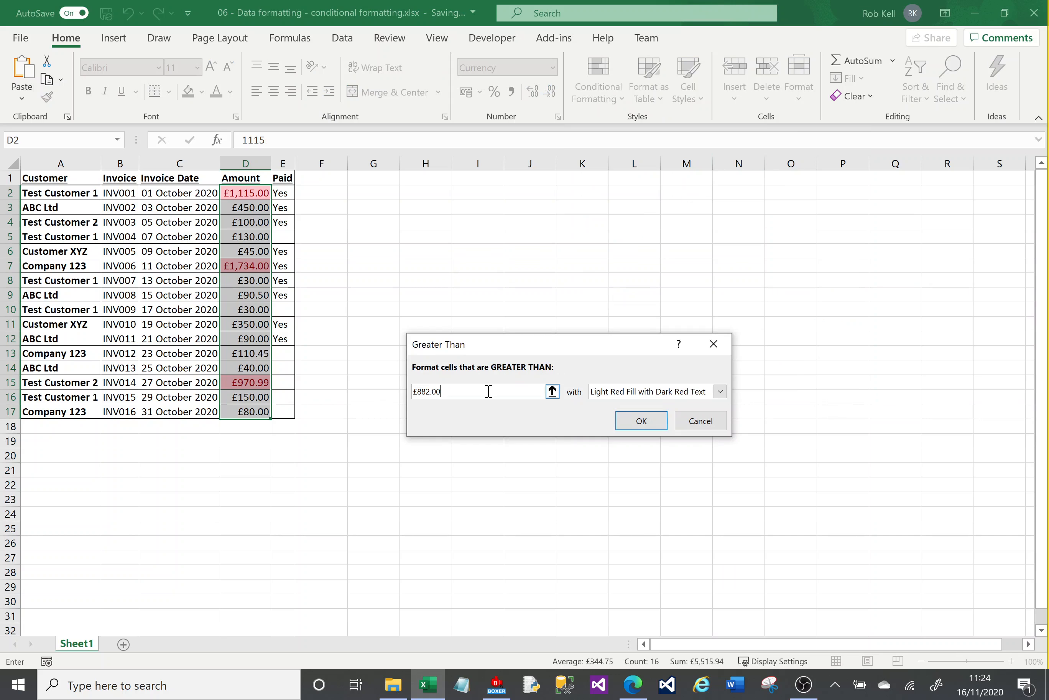
left_click(429, 390)
key("BackSpace")
key("BackSpace")
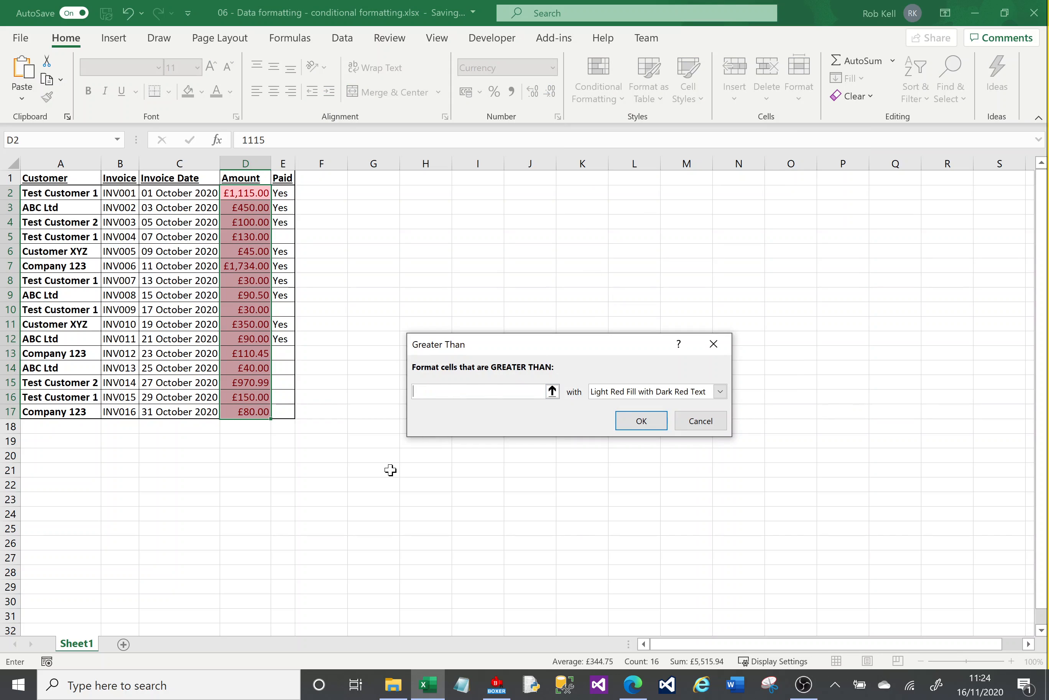
type("500")
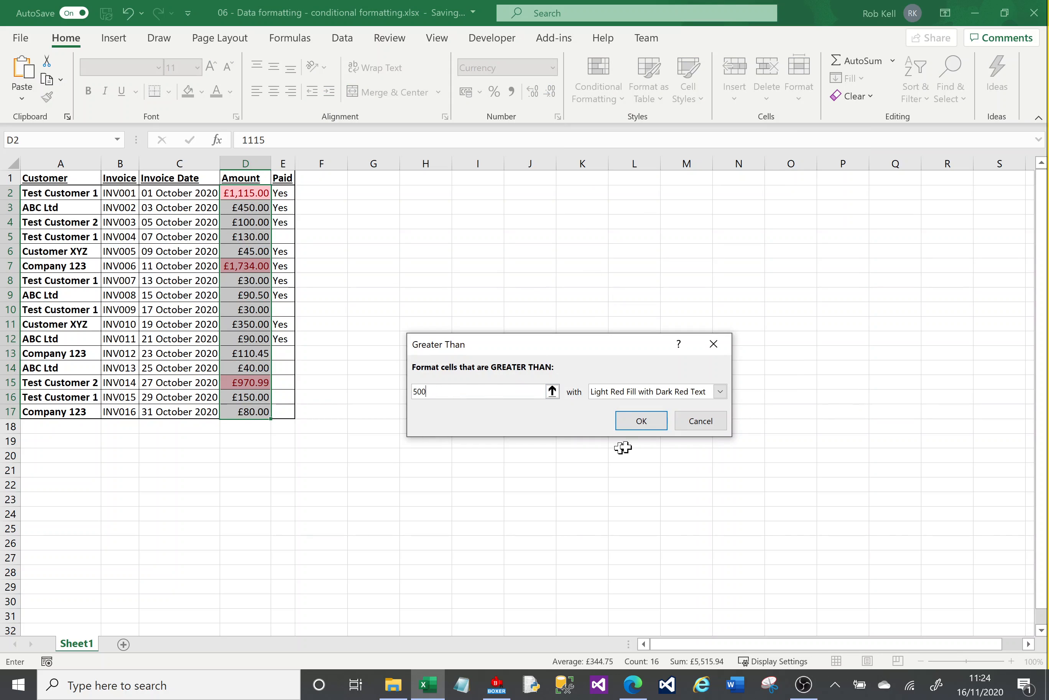
left_click(720, 392)
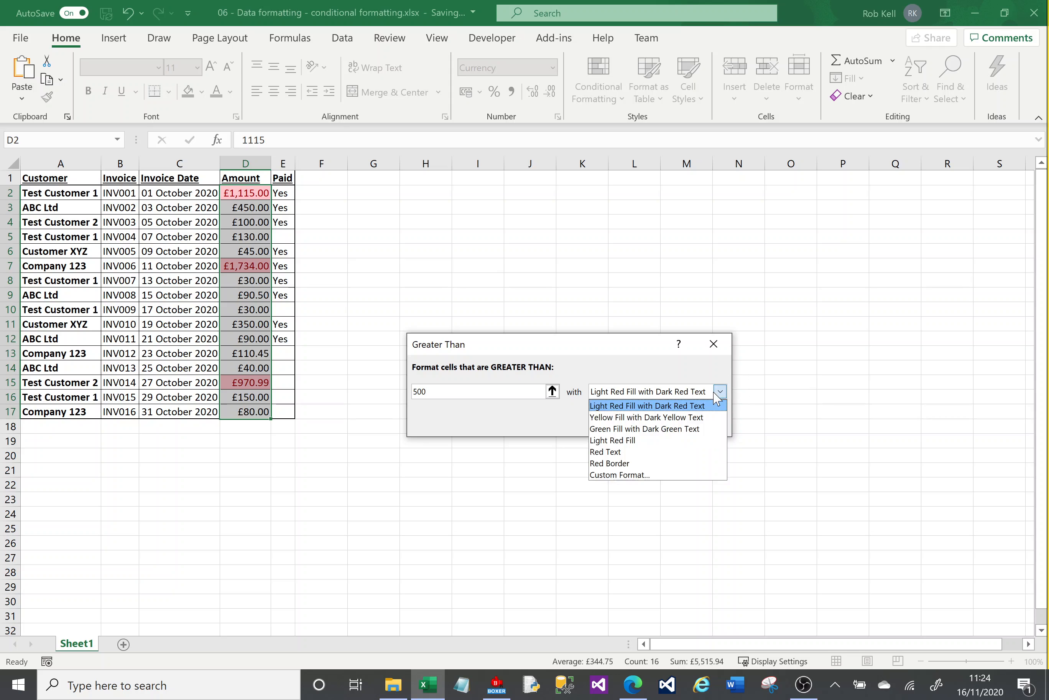
left_click(652, 418)
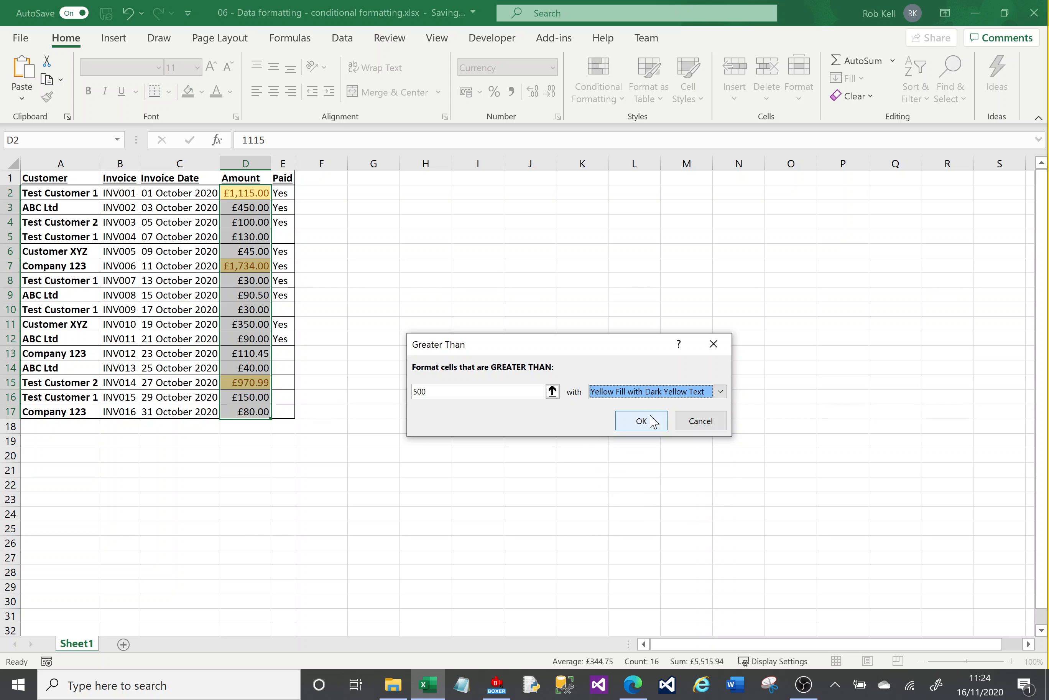
left_click(645, 427)
left_click(443, 336)
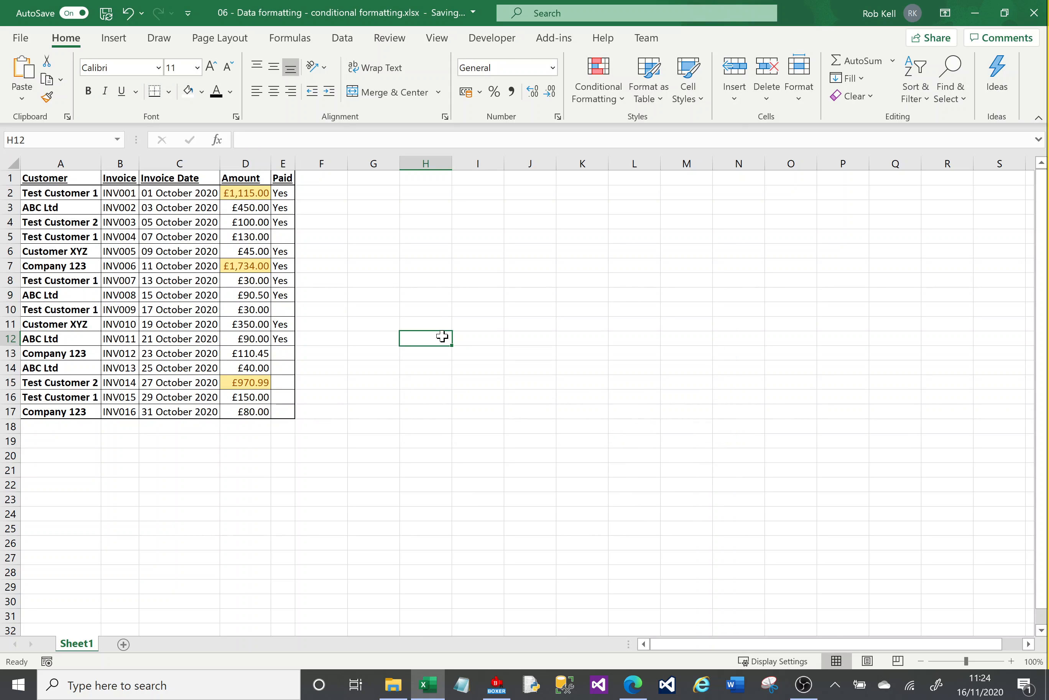
Set the amount of invoice INV009 in D10 to 900.
left_click(260, 309)
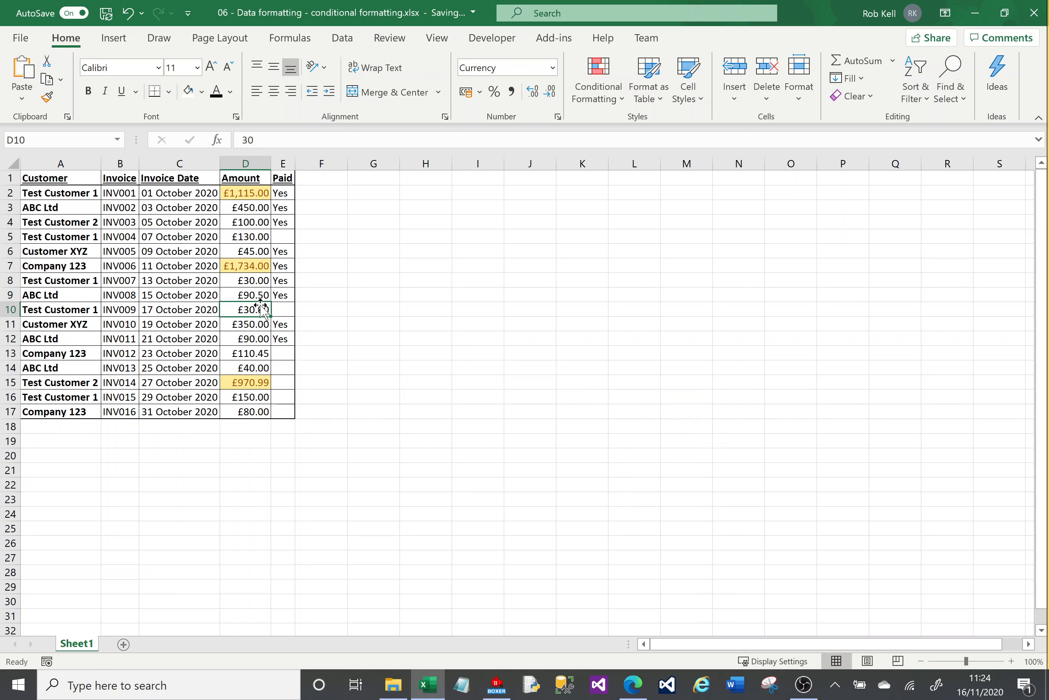
type("900")
key("Return")
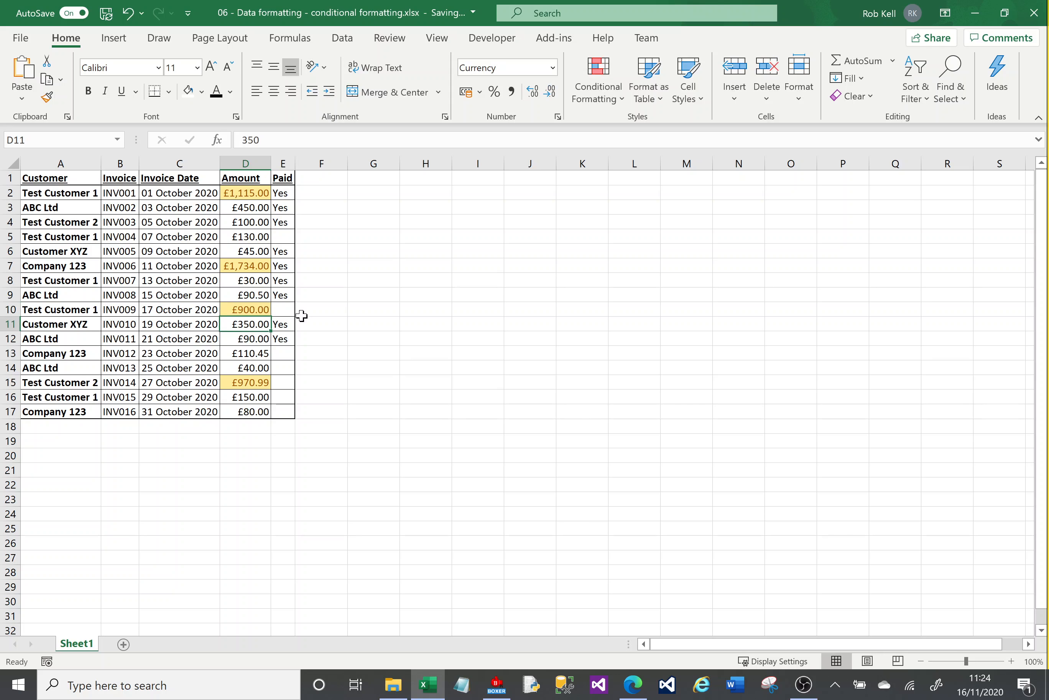
Set the amount of invoice INV009 in D10 back to 30.
left_click(262, 309)
type("30")
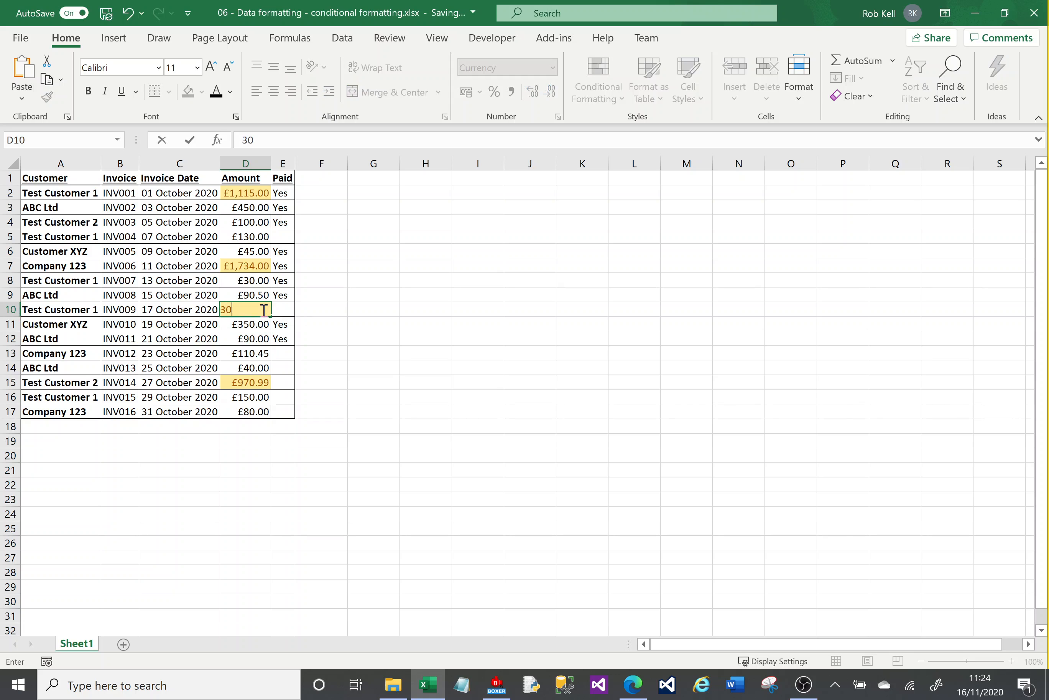
key("Return")
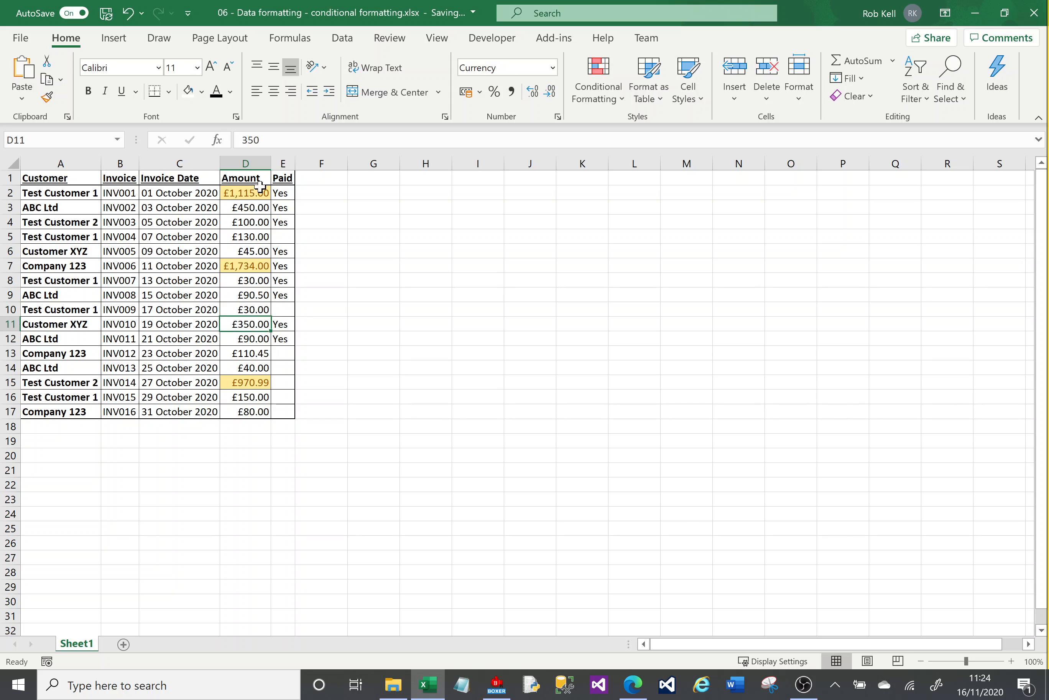
Add an Equal To "Yes" highlight rule with Green Fill with Dark Green Text to the Paid cells E2:E17.
left_click(281, 196)
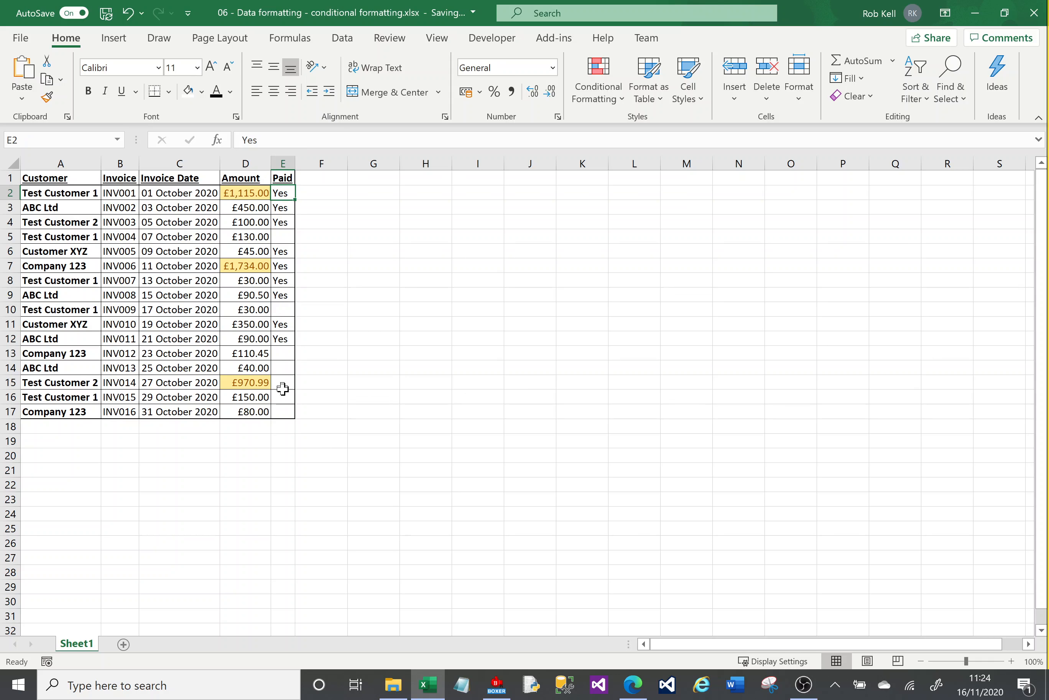
left_click(283, 413, "shift")
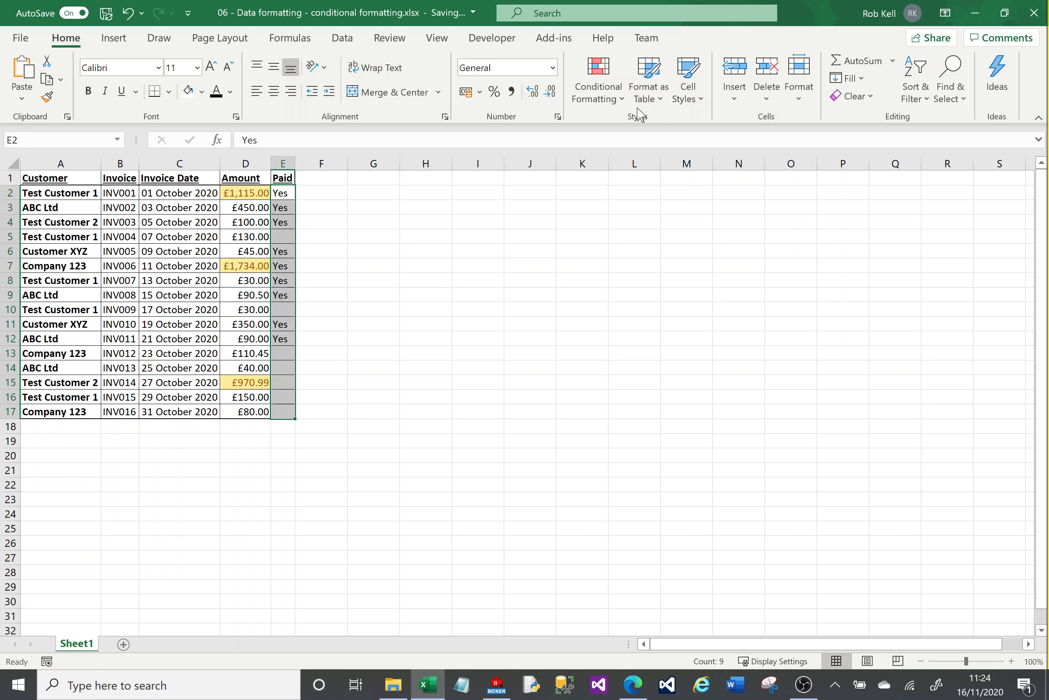
left_click(622, 107)
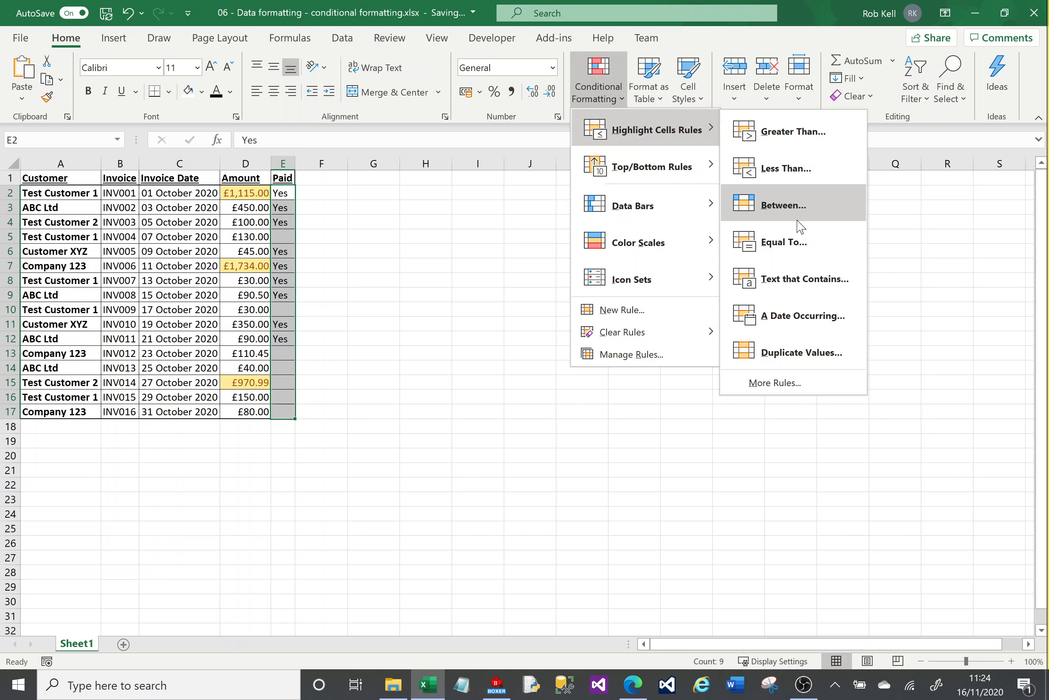
left_click(785, 243)
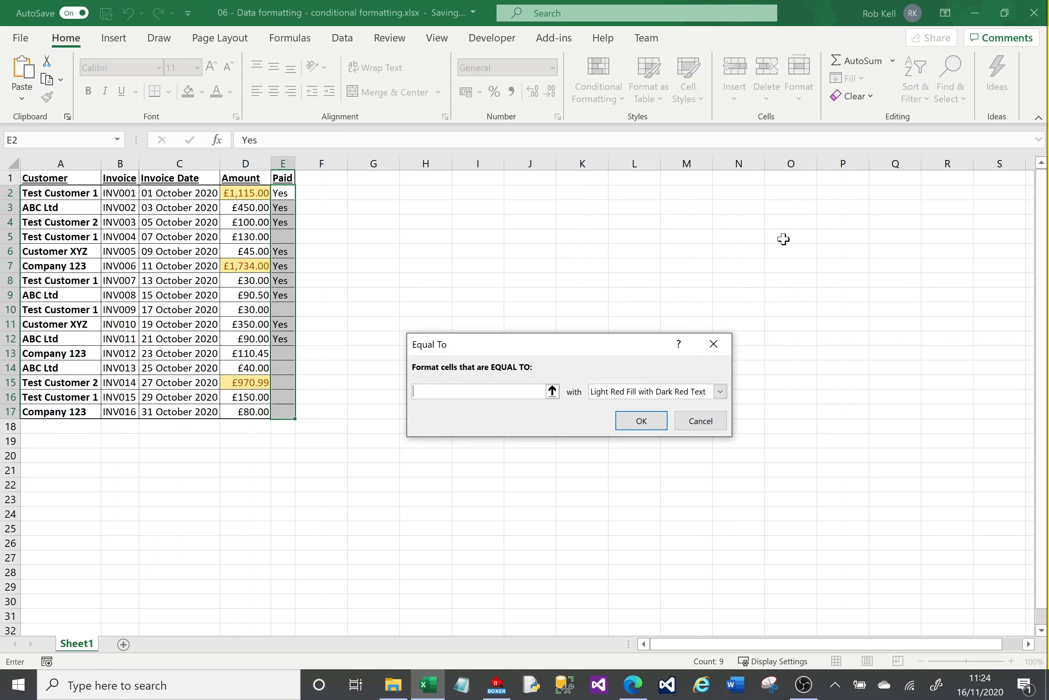
type("Yes")
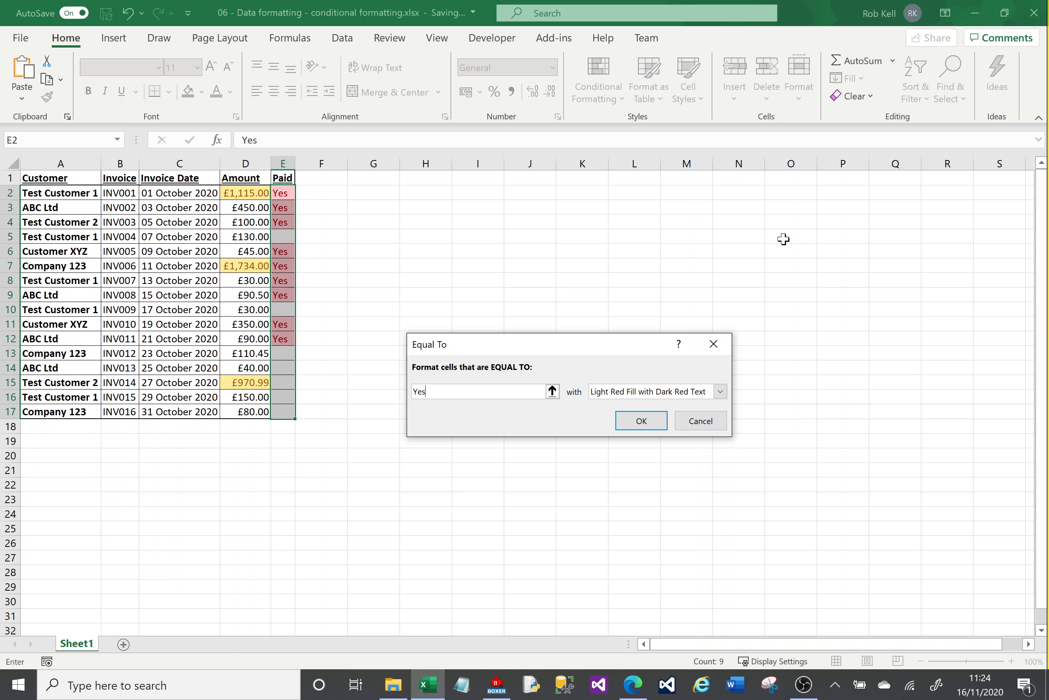
left_click(721, 391)
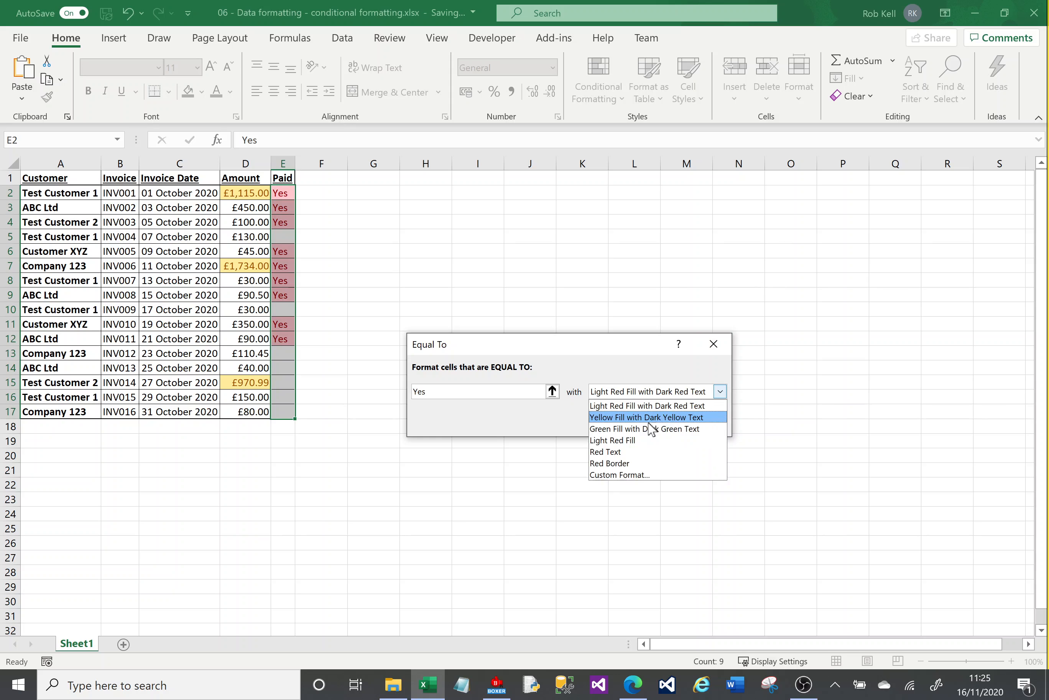
left_click(635, 429)
left_click(637, 428)
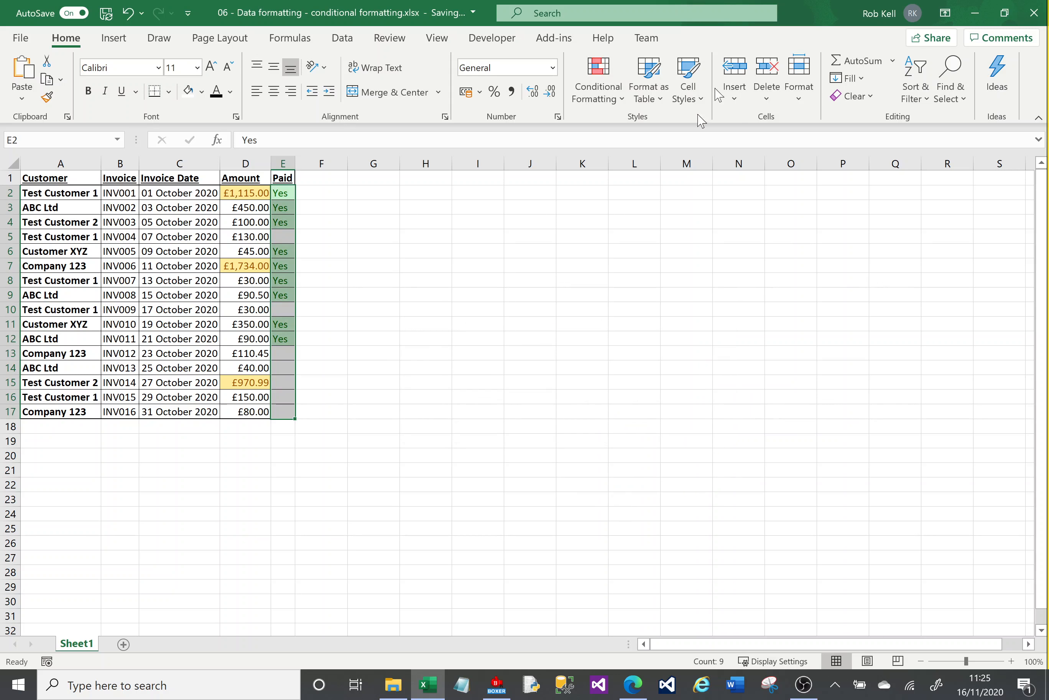
Add an Equal To "No" highlight rule with Light Red Fill with Dark Red Text to the Paid cells E2:E17.
left_click(603, 90)
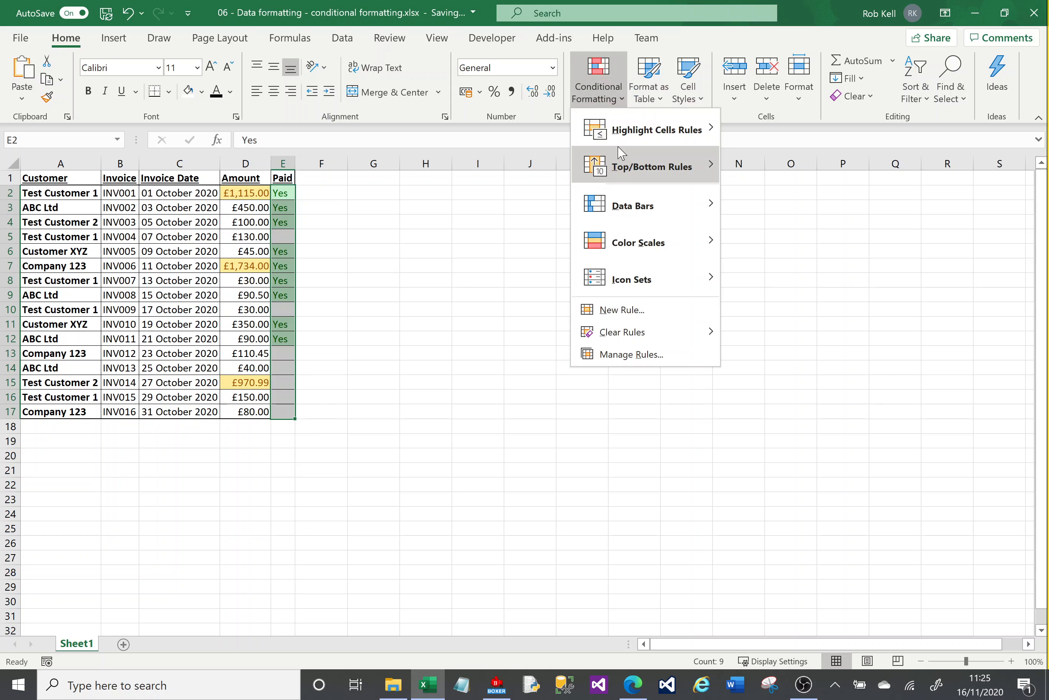
mouse_move(704, 135)
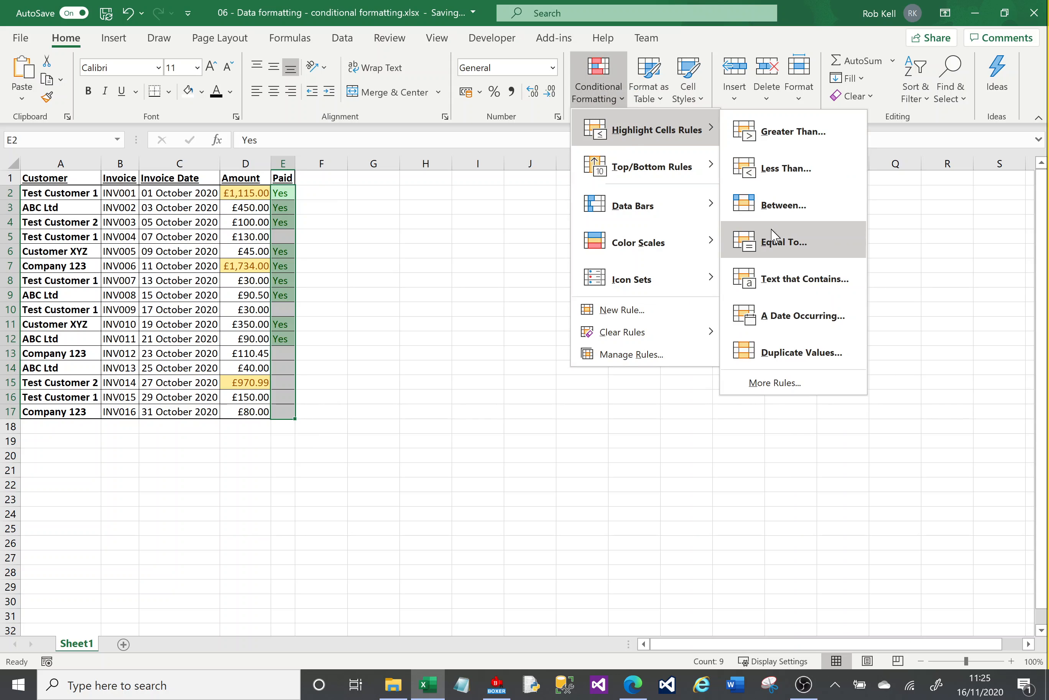
left_click(772, 248)
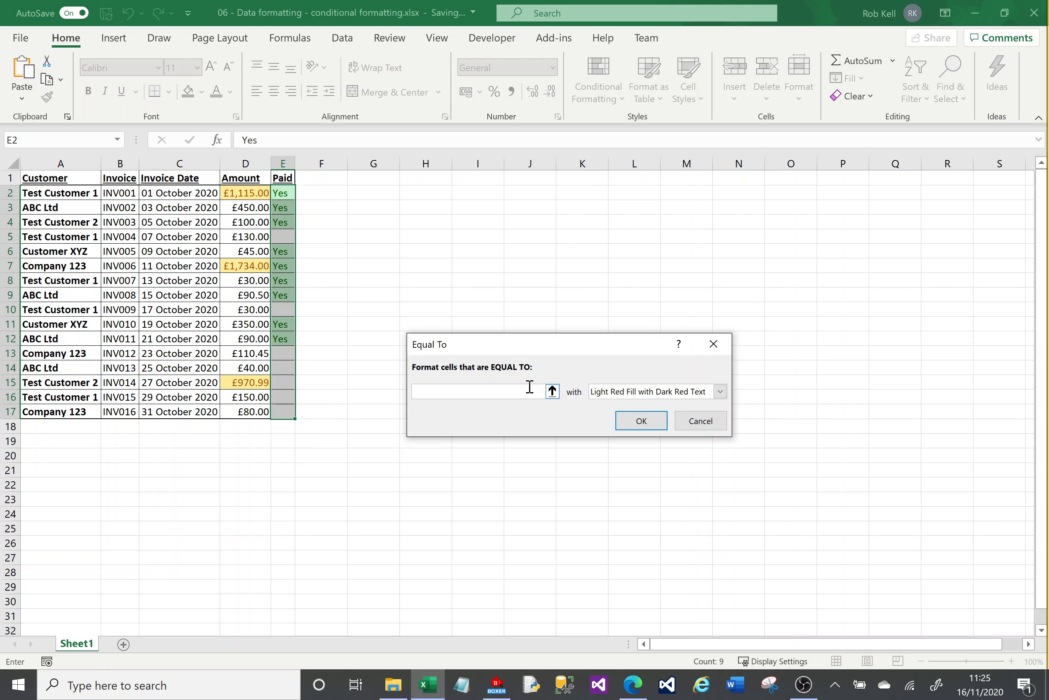
type("No")
left_click(641, 420)
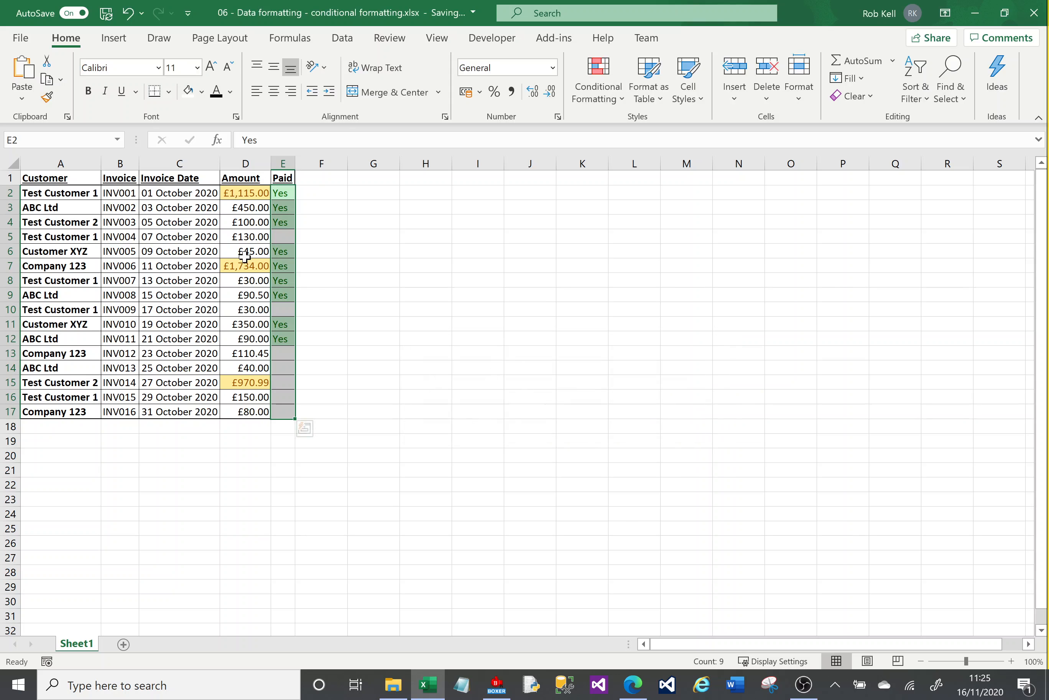
Fill the empty Paid cells of INV004 and INV009 with "No" in E5 and "no" in E10.
left_click(277, 236)
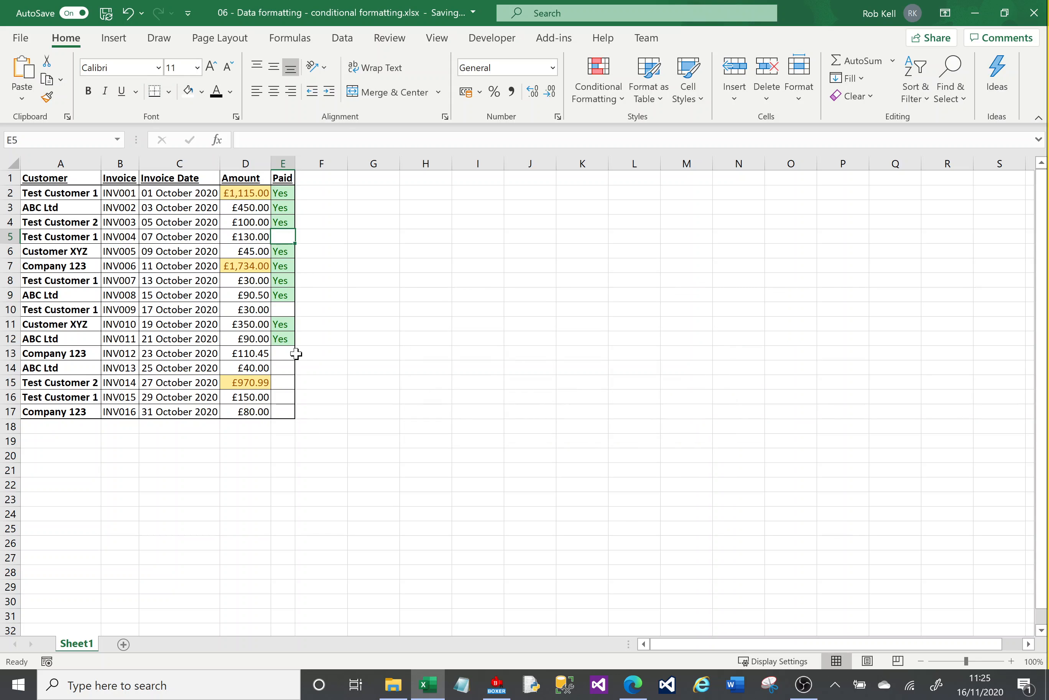
type("No")
key("Return")
key("Down")
key("Down")
key("Down")
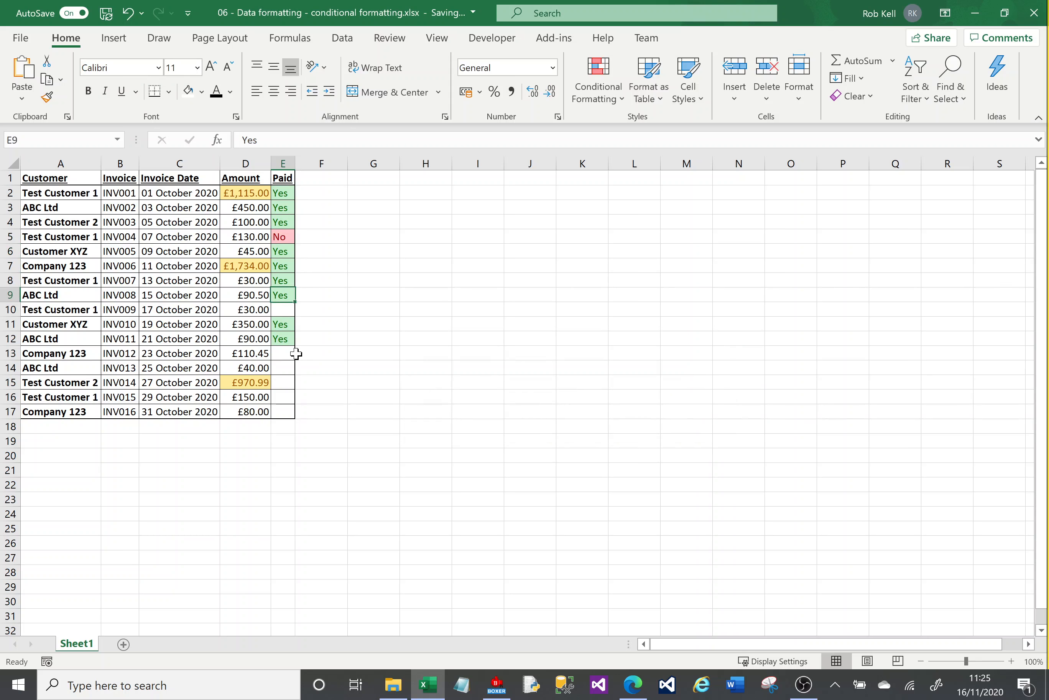
key("Down")
type("no")
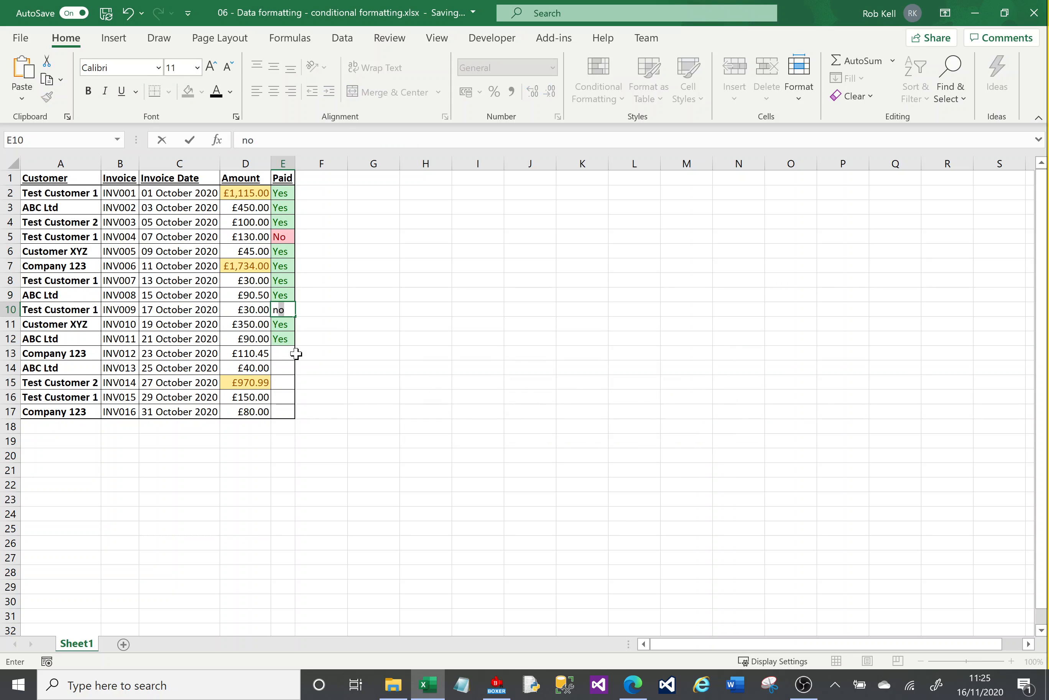
key("Return")
Enter "No" in the empty Paid cells E13:E17, for invoices INV012 to INV016.
key("Down")
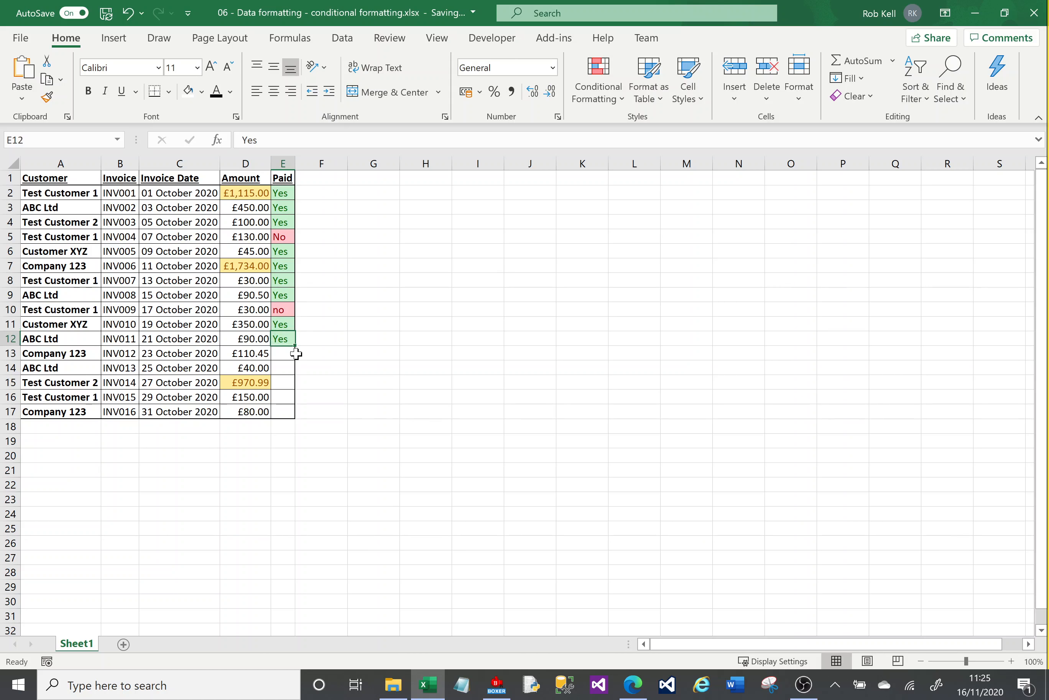
key("Down")
type("no")
key("Return")
type("no")
key("Return")
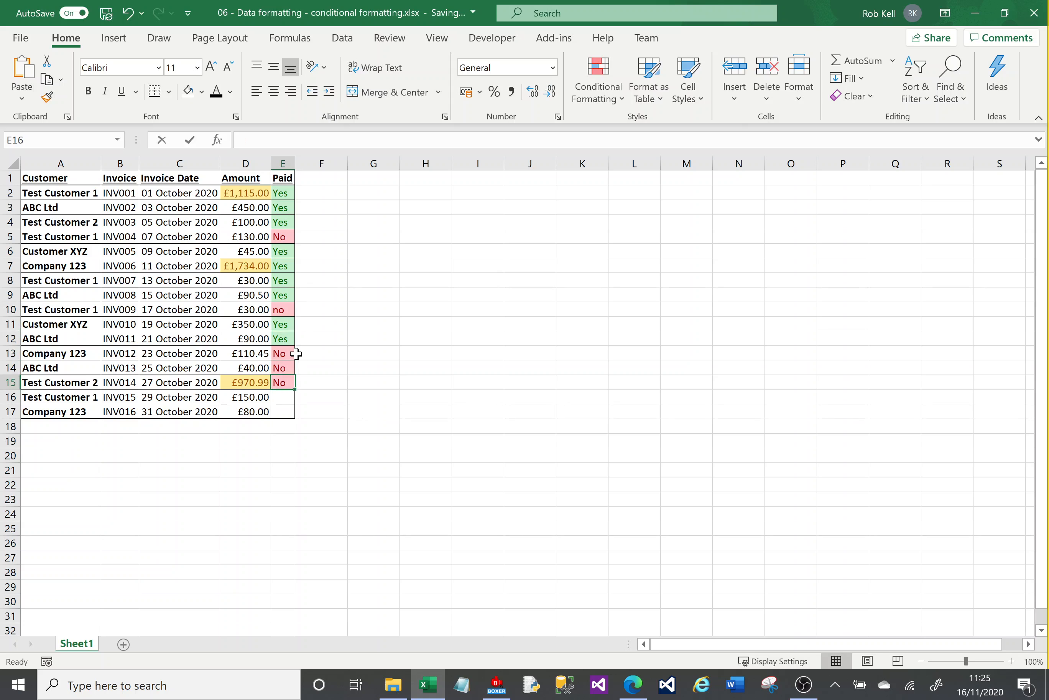
type("no")
key("Return")
type("no")
key("Return")
type("no")
key("ctrl+Return")
Change the Paid value of invoice INV004 in E5 to "Yes".
key("Up")
key("Up")
key("Up")
key("Up")
key("Up")
key("Up")
key("Up")
key("Up")
key("Up")
key("Up")
key("Up")
key("Up")
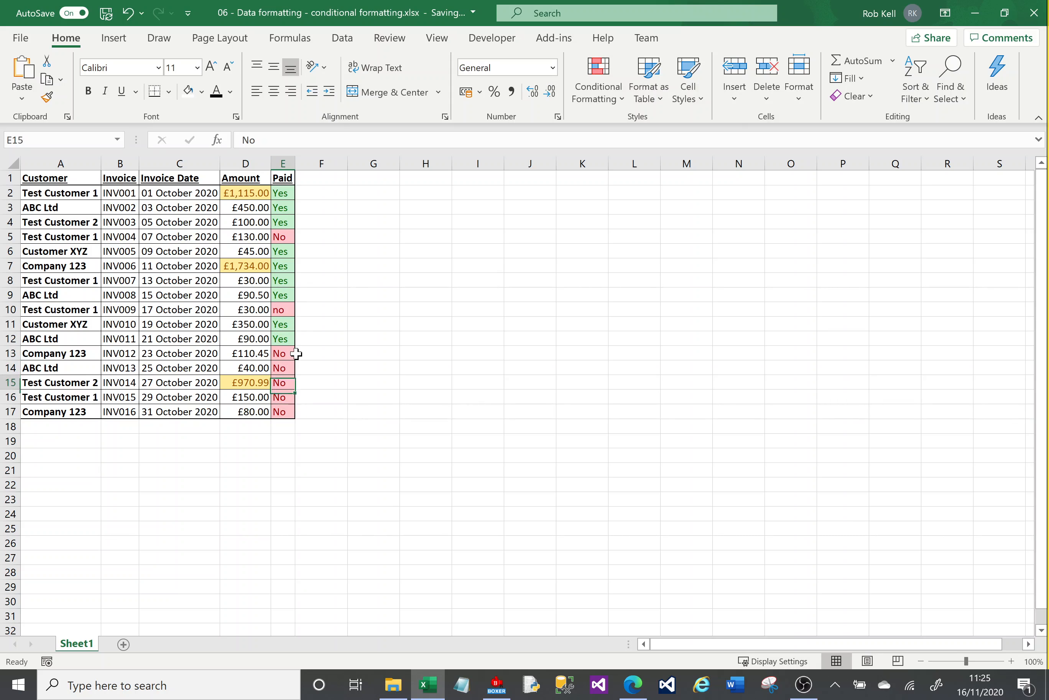
key("Up")
key("Up")
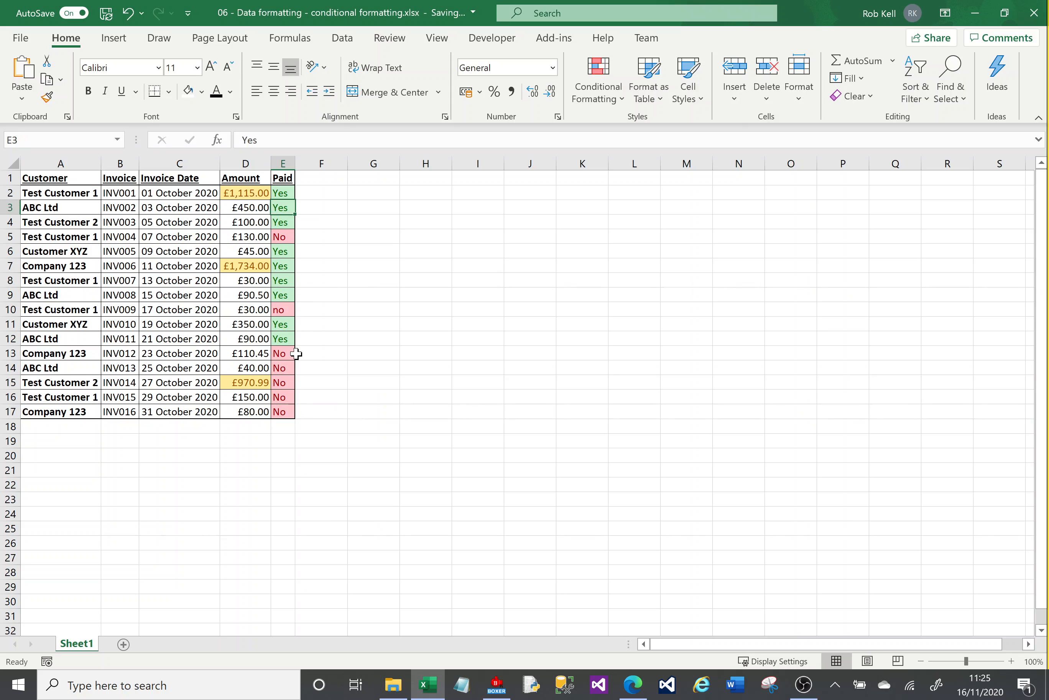
key("Down")
key("Down")
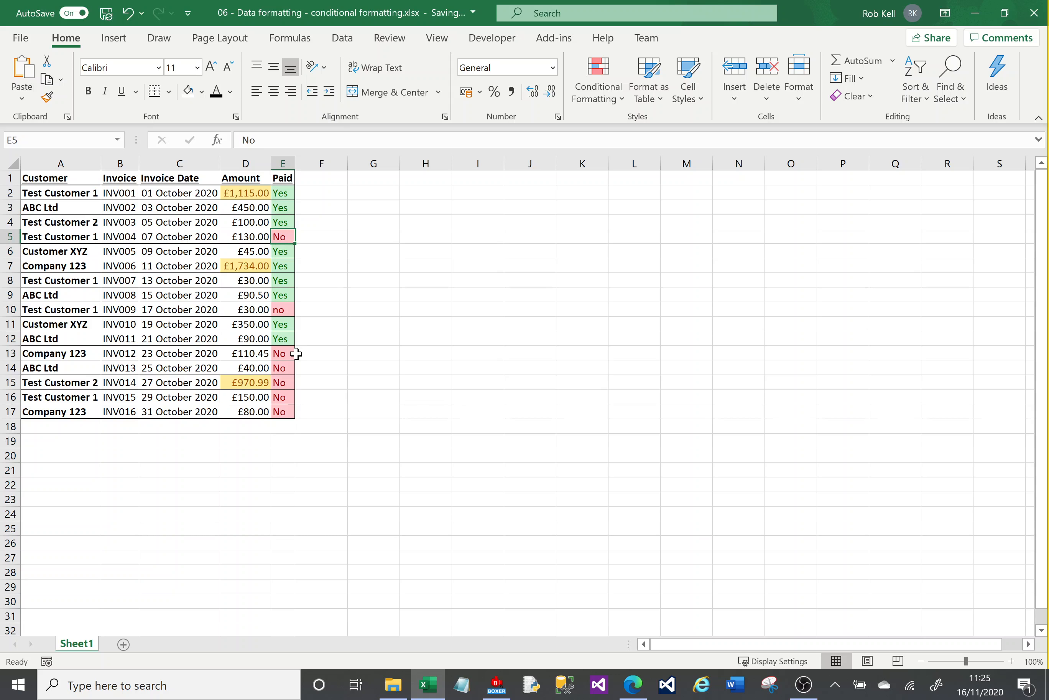
type("yes")
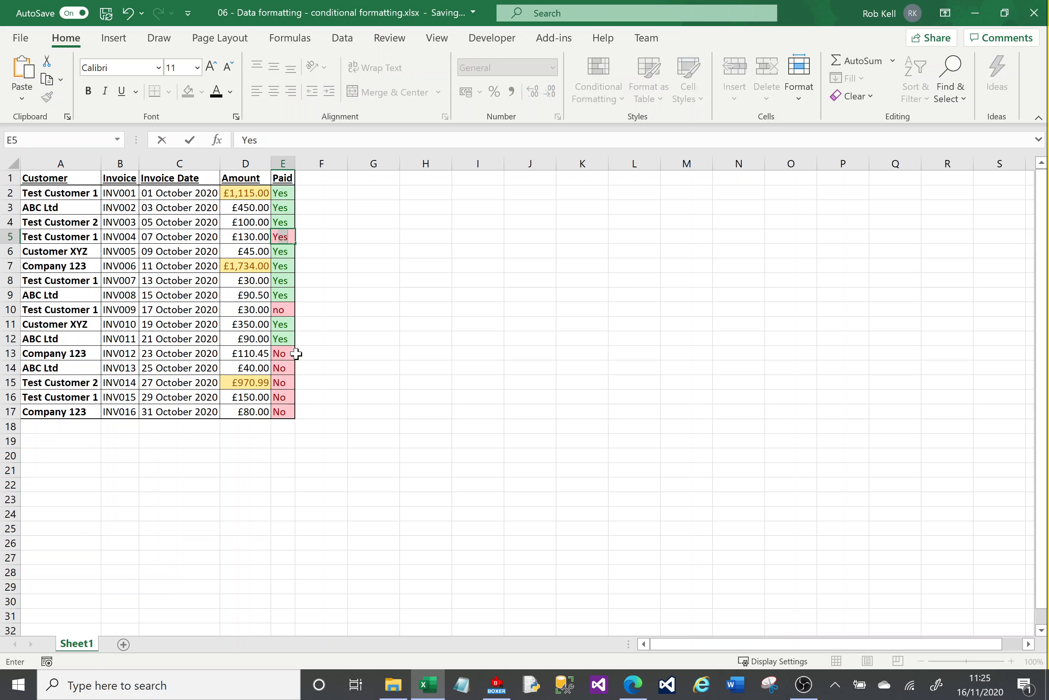
key("Return")
Change the Paid value of invoice INV008 in E9 to "No".
key("Down")
key("Down")
key("Down")
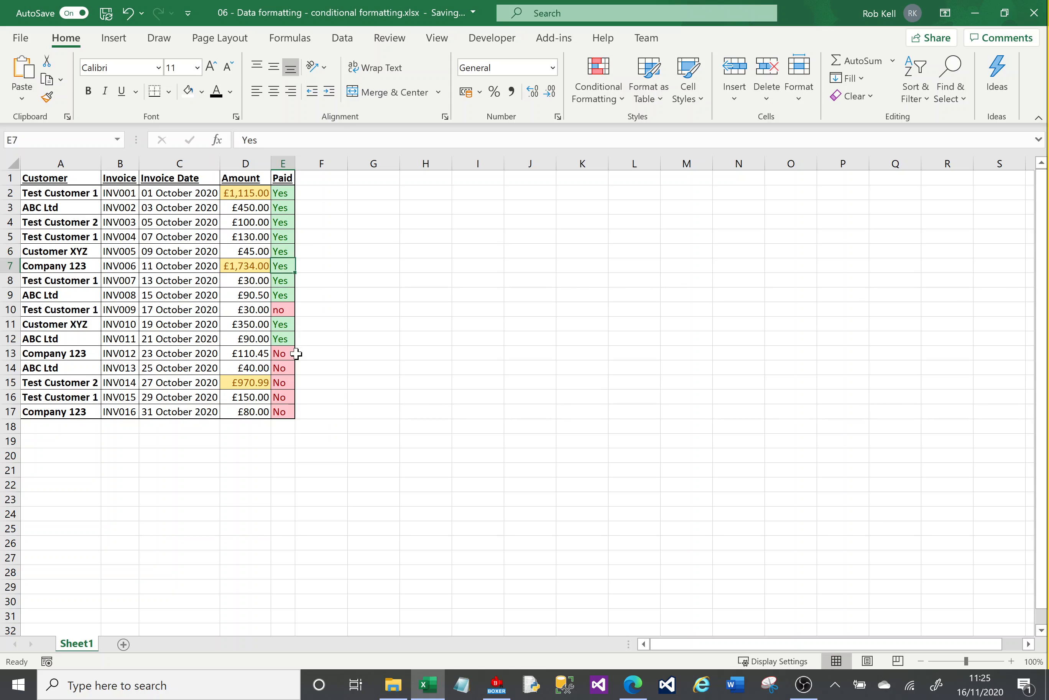
type("no")
key("Return")
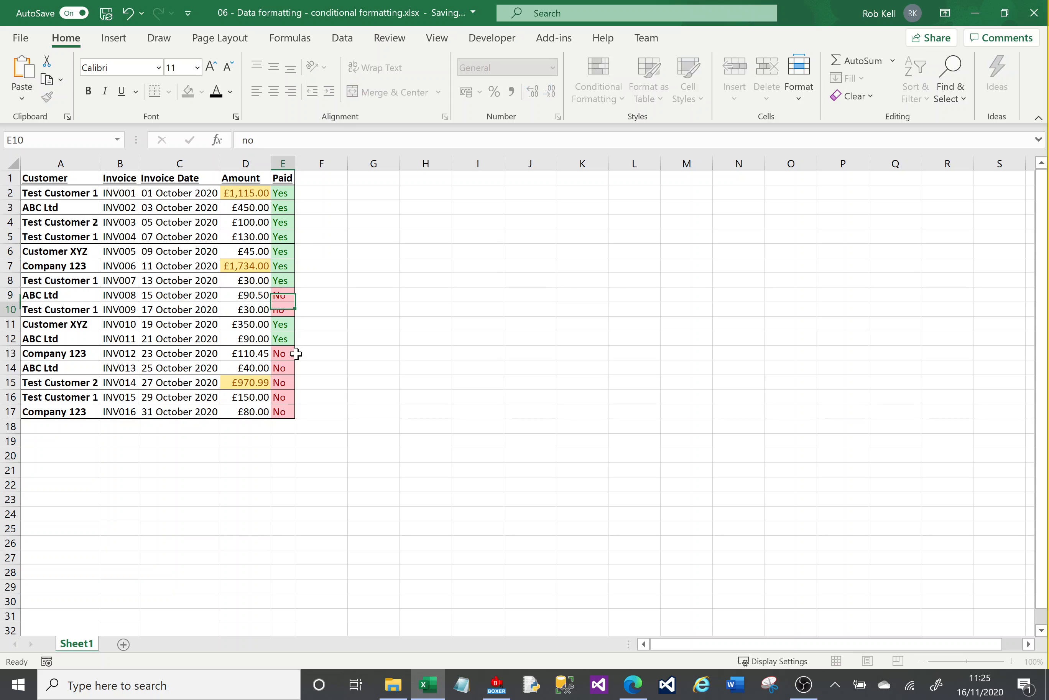